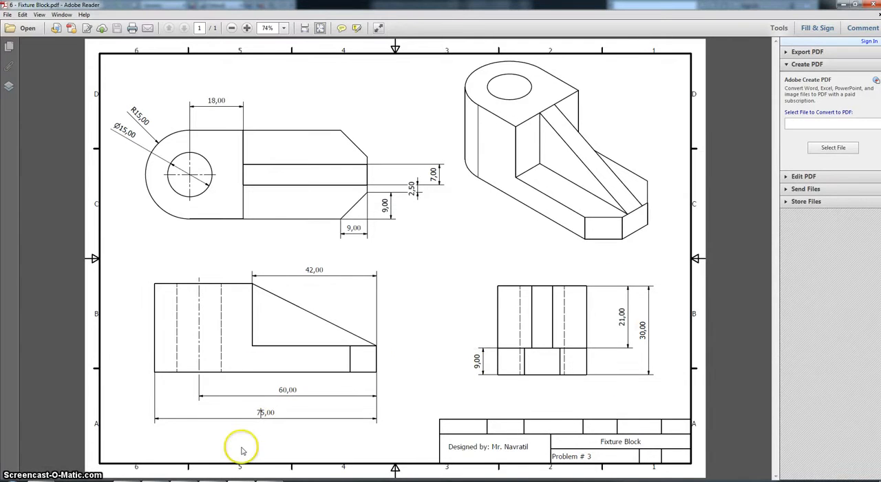
# Switch to Autodesk Inventor and sketch a rectangle about 0.56 in wide with one corner at the origin on the front plane.
pyautogui.click(232, 480)
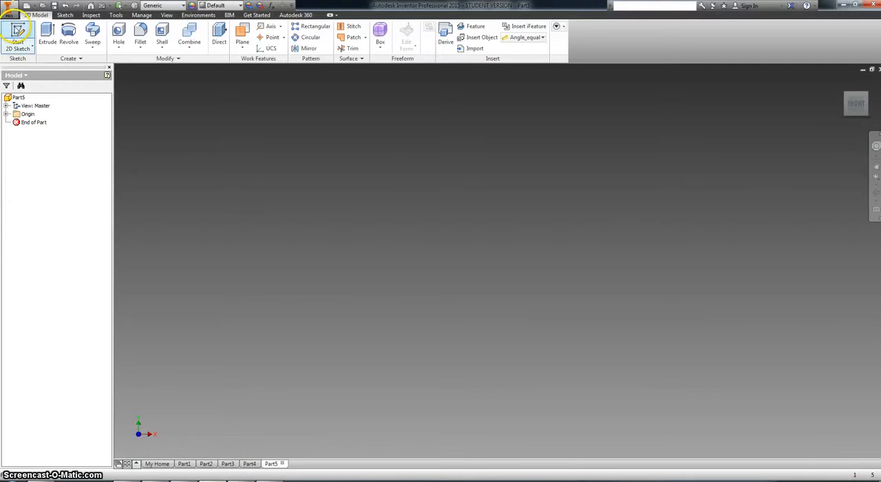
pyautogui.click(17, 29)
pyautogui.click(435, 149)
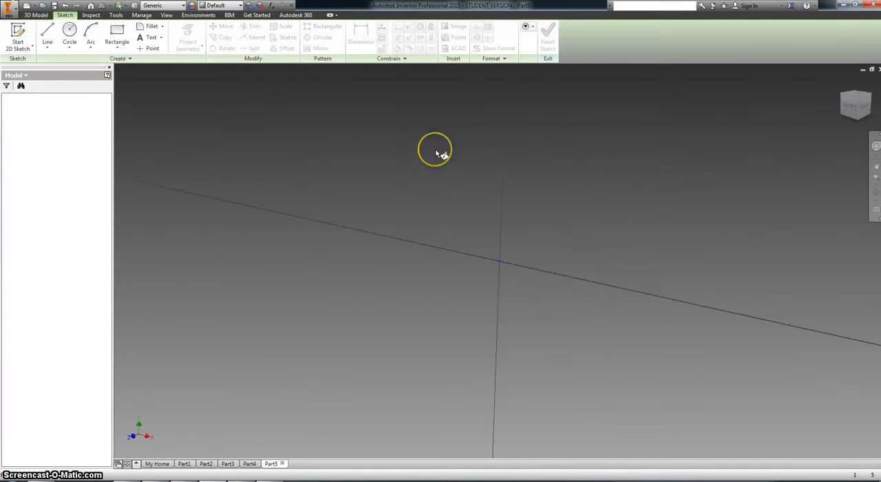
pyautogui.click(117, 33)
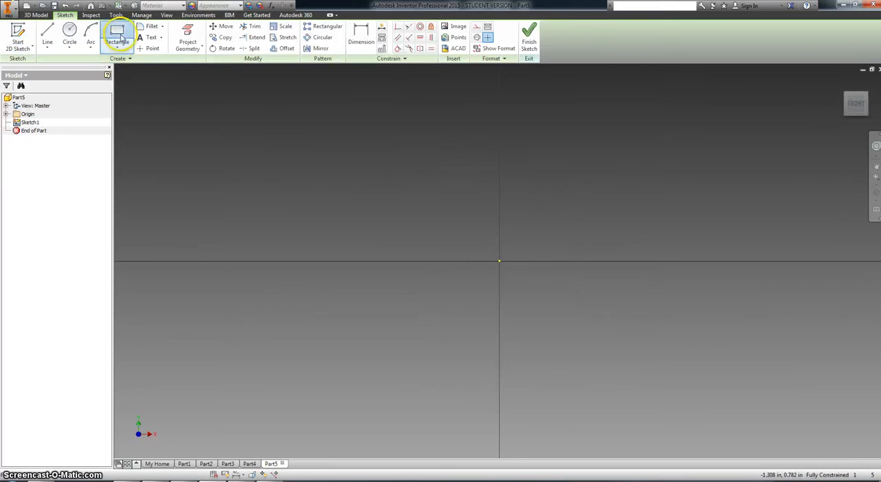
pyautogui.click(500, 260)
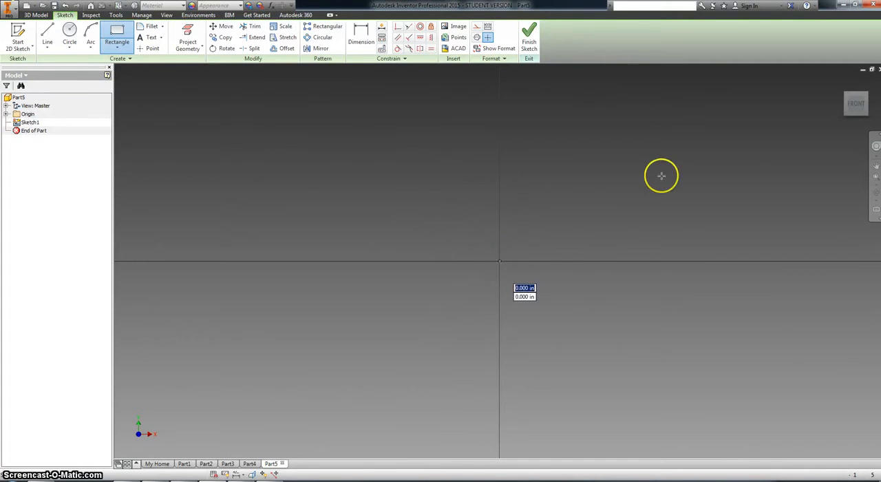
pyautogui.scroll(3, 649, 146)
# Dimension the rectangle's lower edge to a length of 75.
pyautogui.click(360, 38)
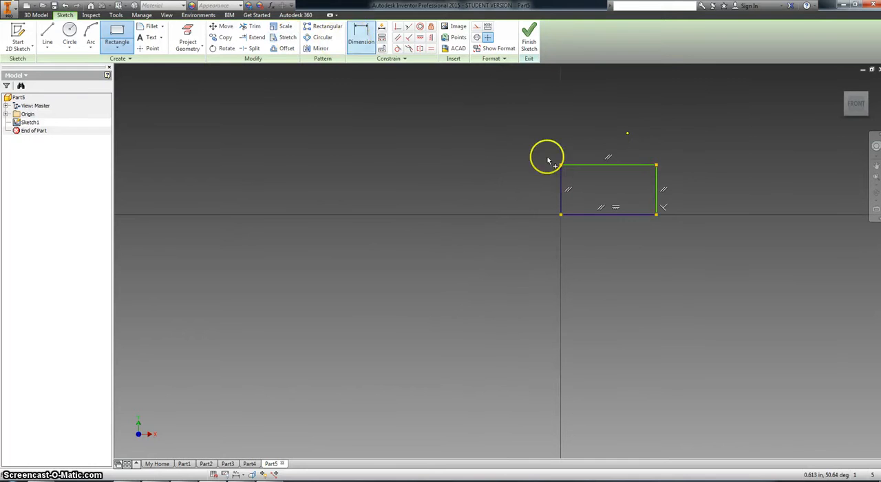
pyautogui.click(600, 213)
pyautogui.click(614, 266)
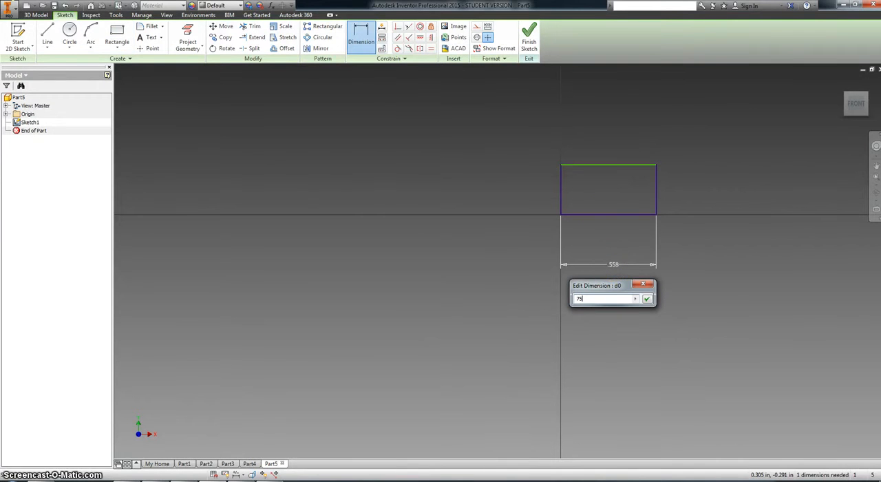
pyautogui.press('Return')
pyautogui.scroll(4, 647, 258)
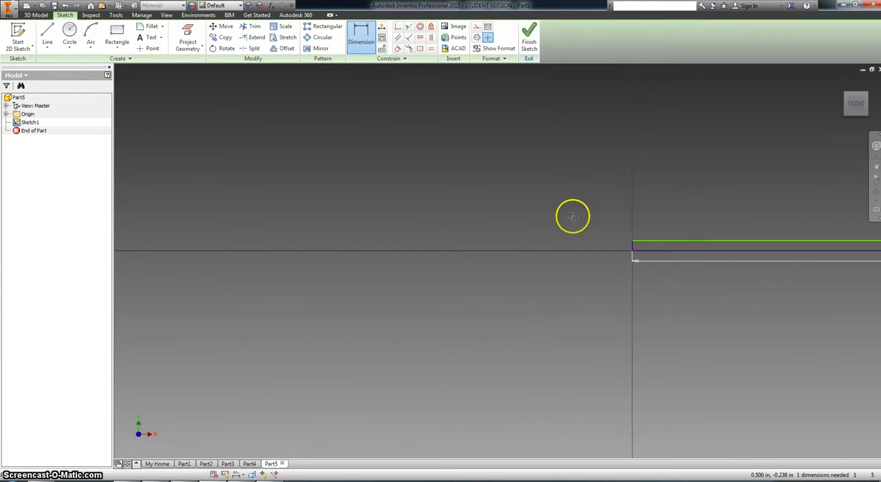
pyautogui.moveTo(573, 216); pyautogui.dragTo(470, 216, button='middle')
pyautogui.scroll(3, 552, 222)
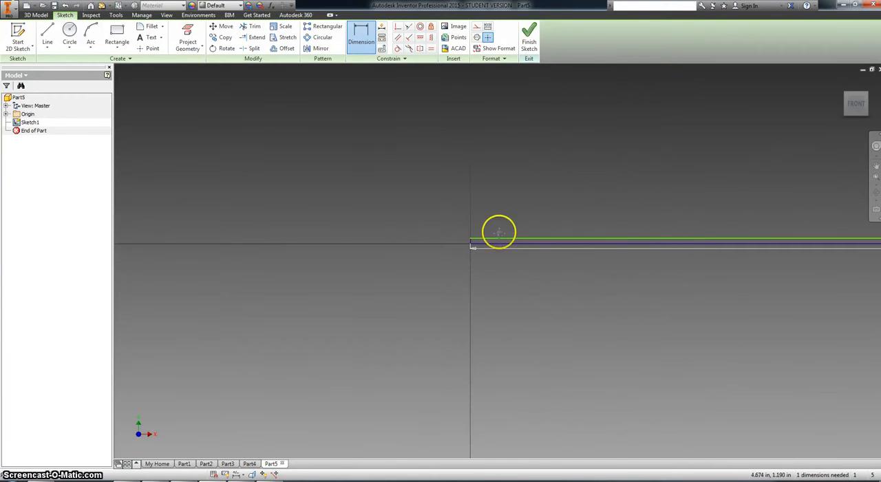
pyautogui.scroll(-3, 615, 231)
pyautogui.scroll(3, 617, 240)
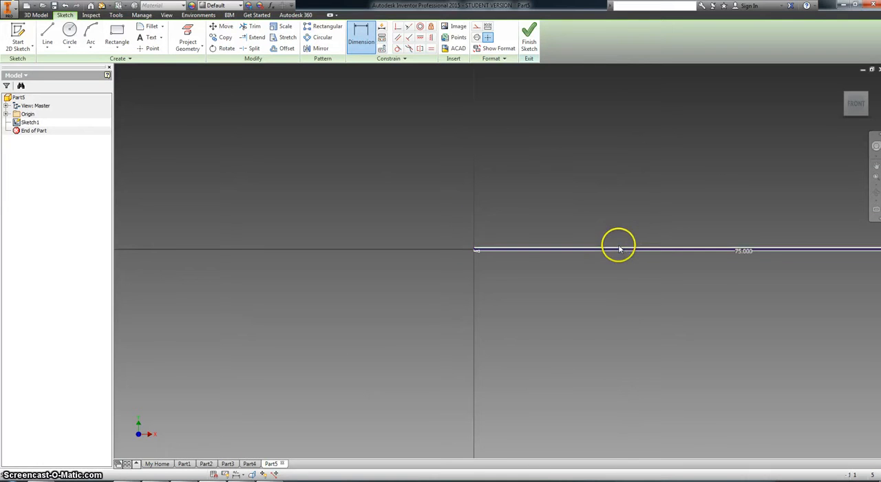
pyautogui.click(620, 249)
pyautogui.rightClick(574, 214)
pyautogui.click(606, 216)
# Dimension the rectangle's vertical edge at the origin to 30 and finish the sketch.
pyautogui.scroll(-5, 507, 227)
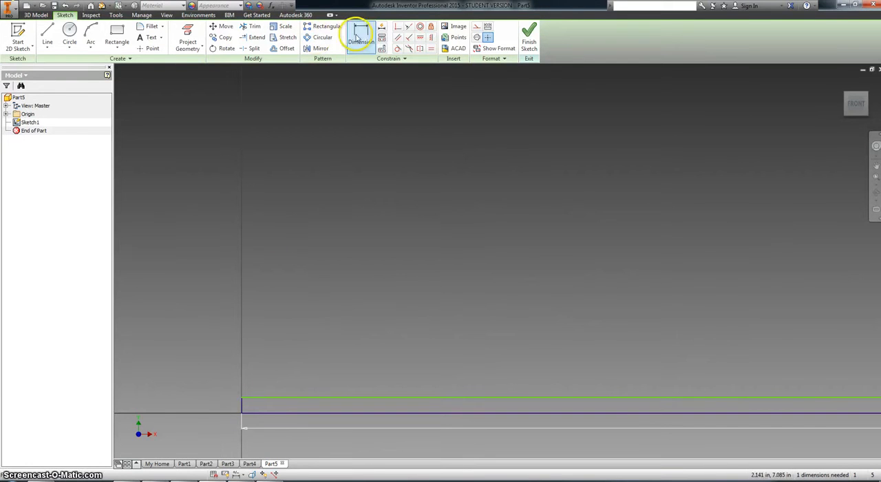
pyautogui.press('d')
pyautogui.click(242, 406)
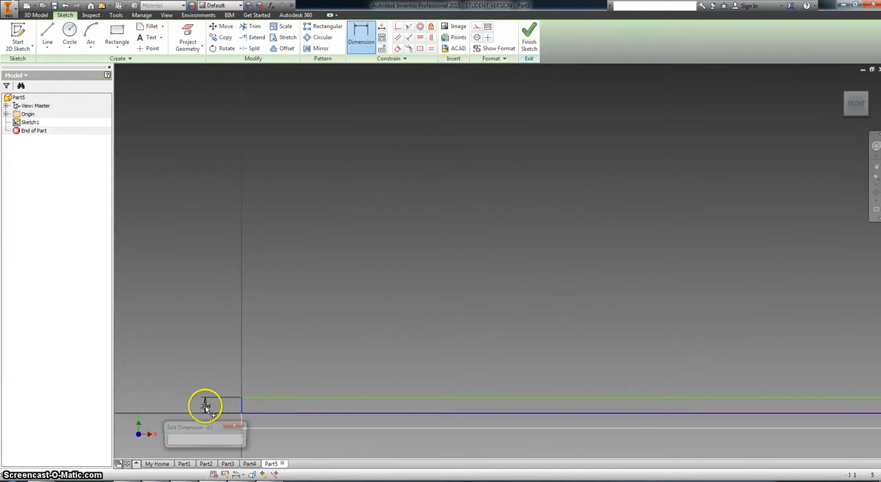
pyautogui.click(205, 407)
pyautogui.press('Return')
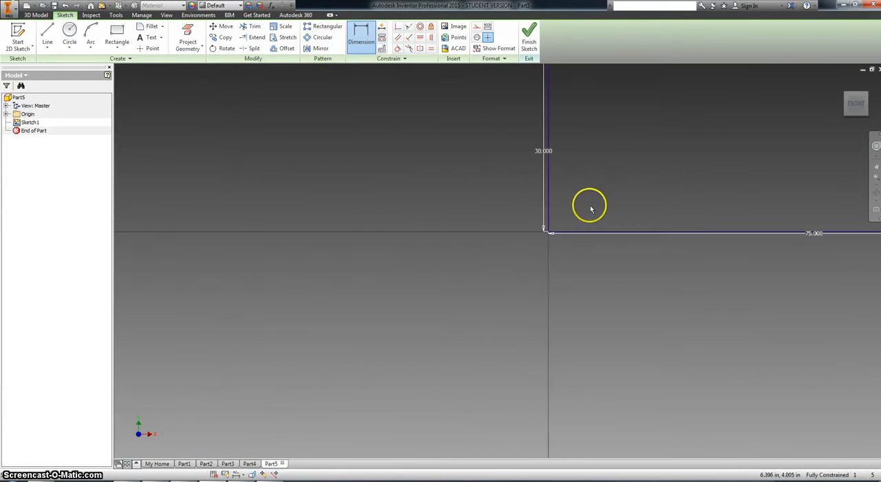
pyautogui.moveTo(604, 186); pyautogui.dragTo(438, 251, button='middle')
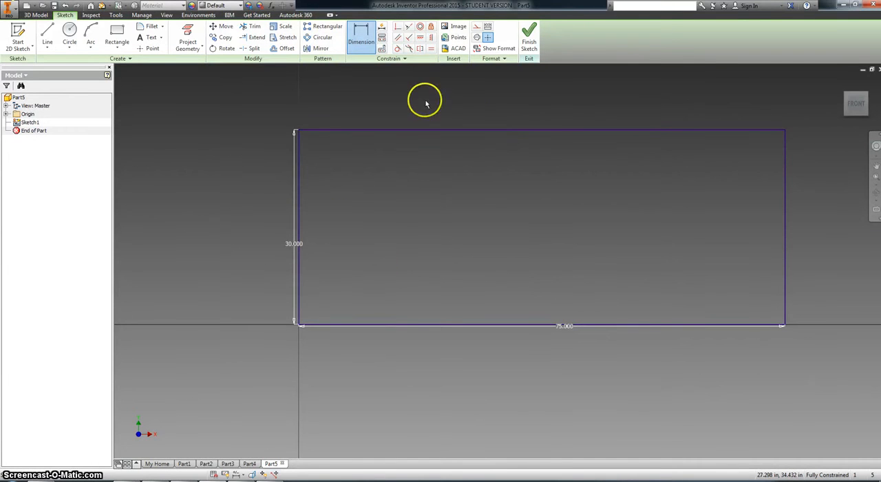
pyautogui.click(524, 33)
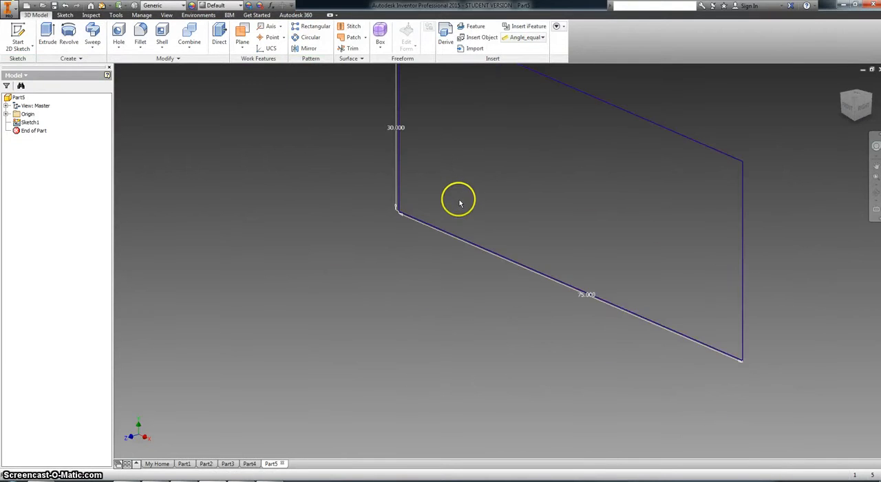
# Check the fixture block drawing, and extrude the 75 by 30 rectangle by a distance of 30.
pyautogui.click(358, 480)
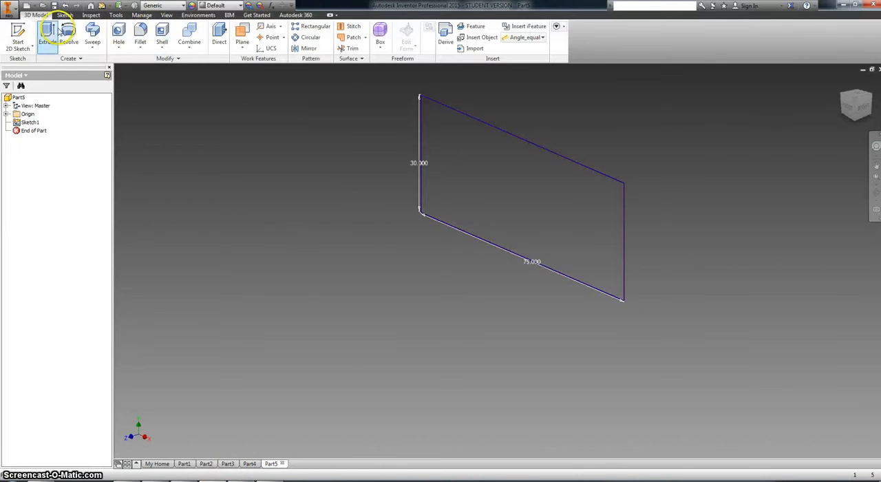
pyautogui.click(56, 31)
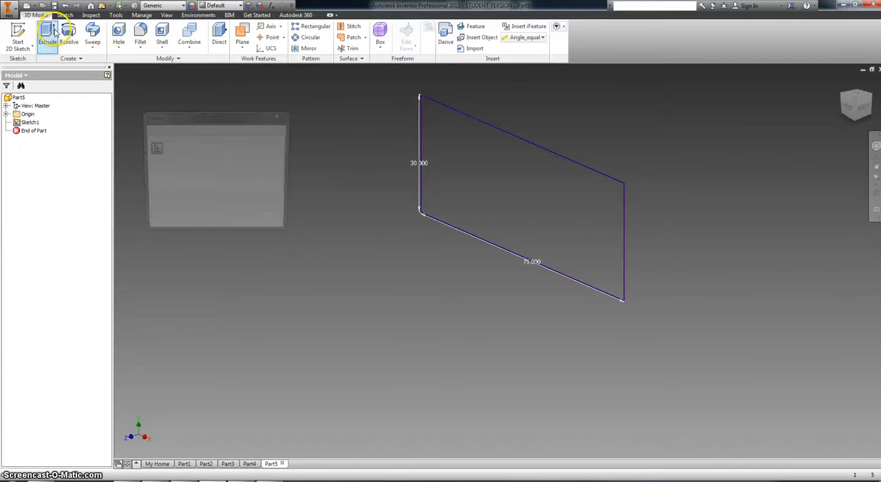
pyautogui.click(239, 166)
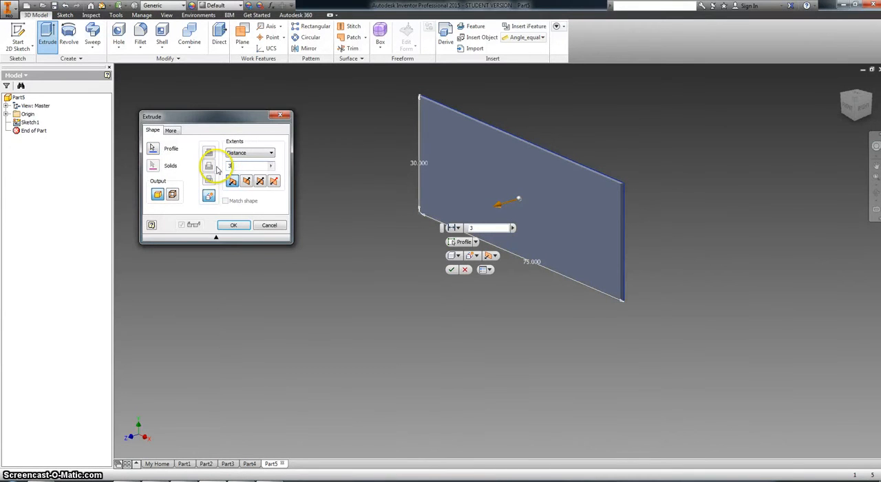
pyautogui.press('Return')
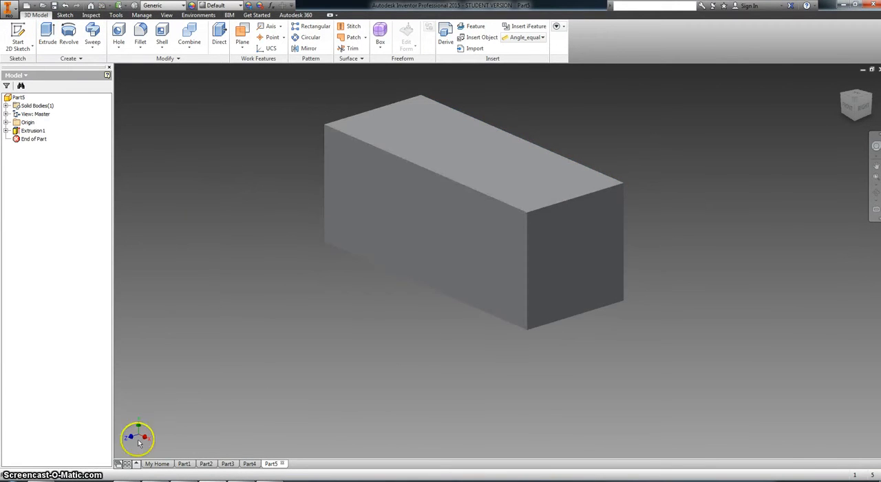
# Start a sketch on the block's long front face and project that face's outline into it.
pyautogui.moveTo(237, 479)
pyautogui.click(221, 451)
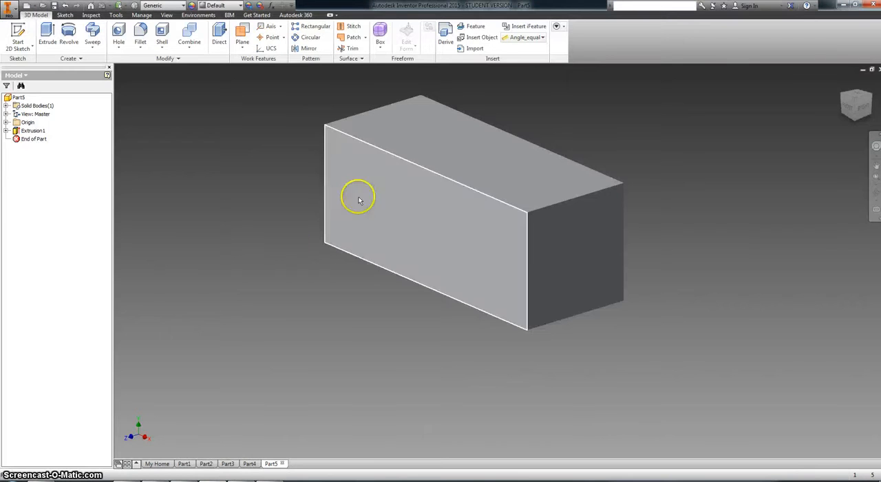
pyautogui.rightClick(400, 209)
pyautogui.click(406, 234)
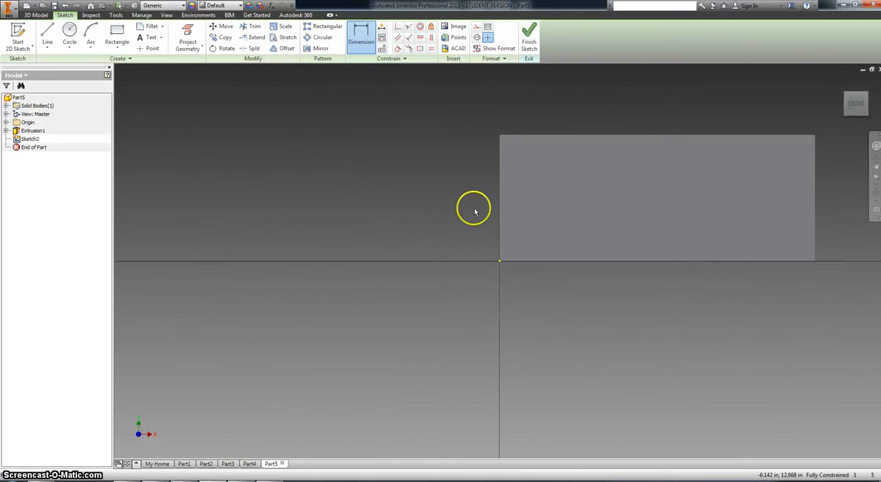
pyautogui.click(189, 36)
pyautogui.click(544, 199)
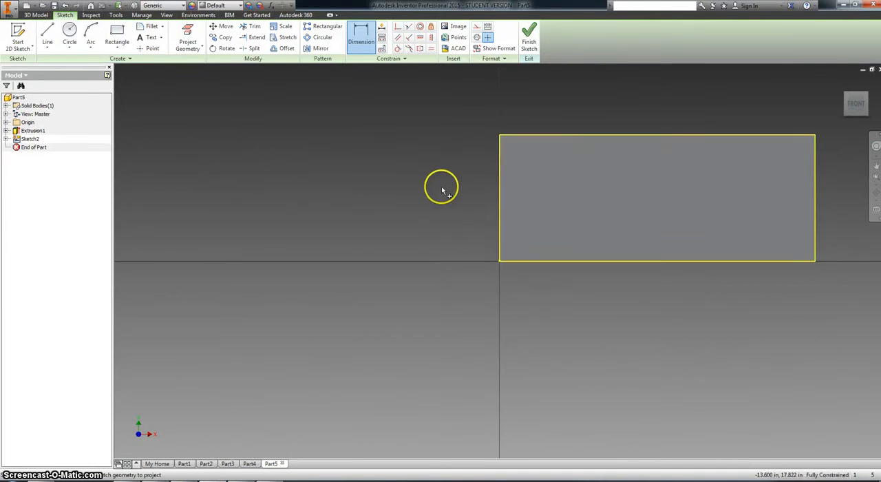
# Draw a rectangle about 32 in wide in the face's upper right corner, from its right edge to its top edge.
pyautogui.moveTo(443, 186); pyautogui.dragTo(227, 215, button='middle')
pyautogui.click(125, 32)
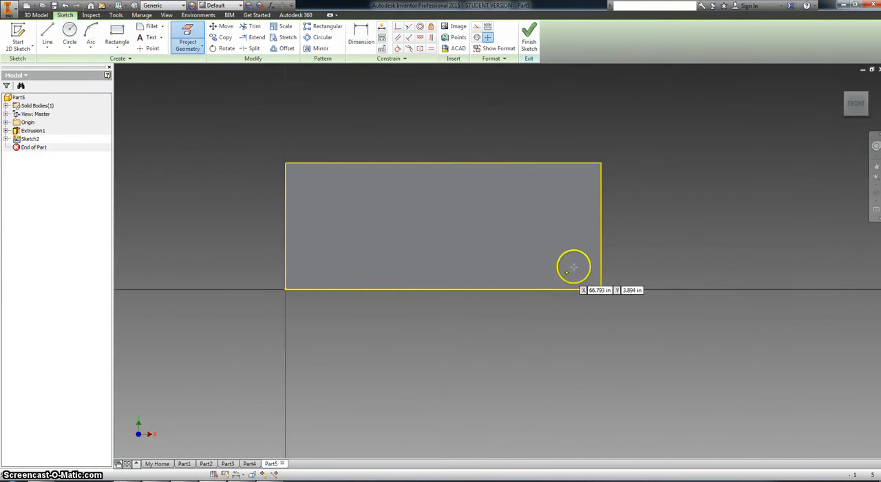
pyautogui.click(600, 255)
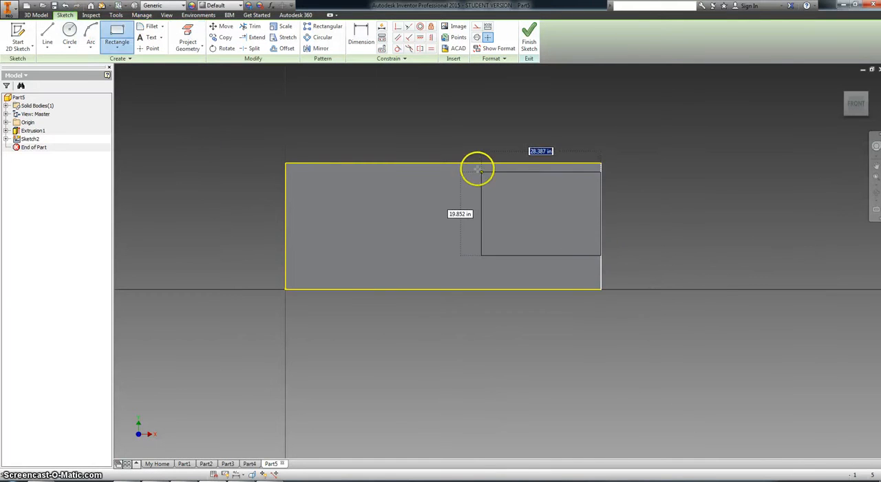
pyautogui.click(467, 164)
pyautogui.rightClick(492, 122)
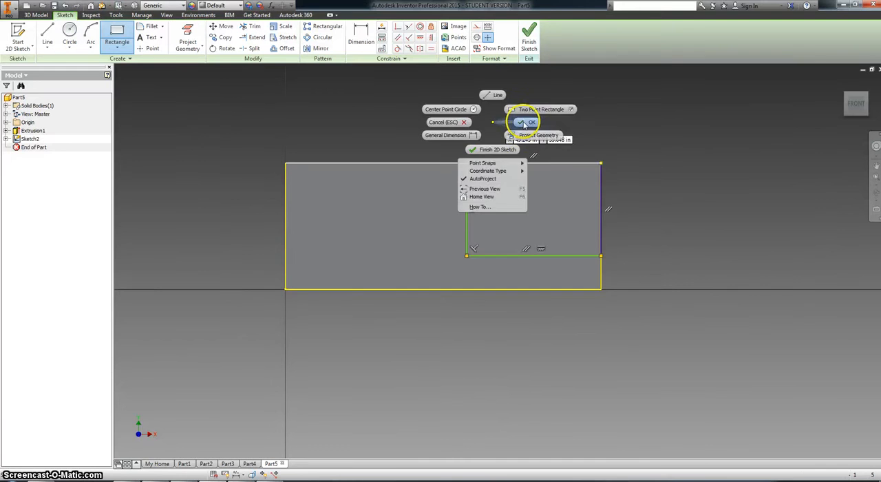
pyautogui.click(525, 123)
# Dimension the corner rectangle's width to 42 between its two vertical sides.
pyautogui.click(361, 41)
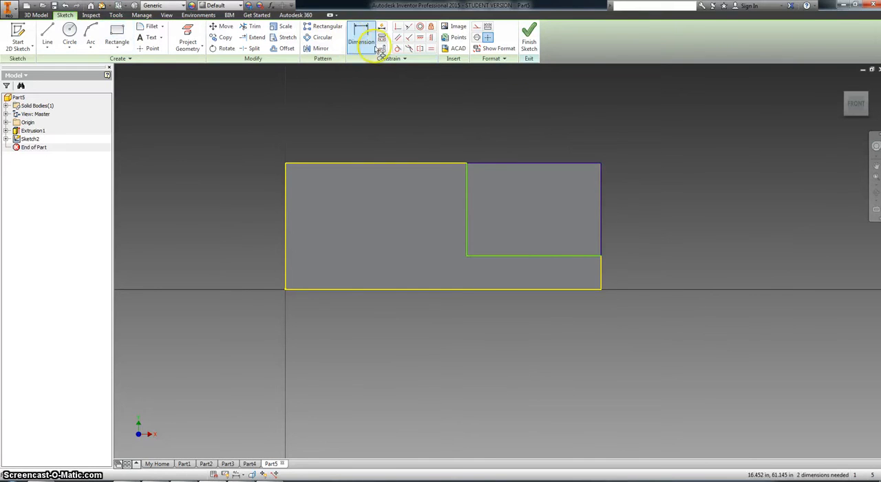
pyautogui.click(467, 212)
pyautogui.click(599, 209)
pyautogui.click(540, 135)
pyautogui.write('42')
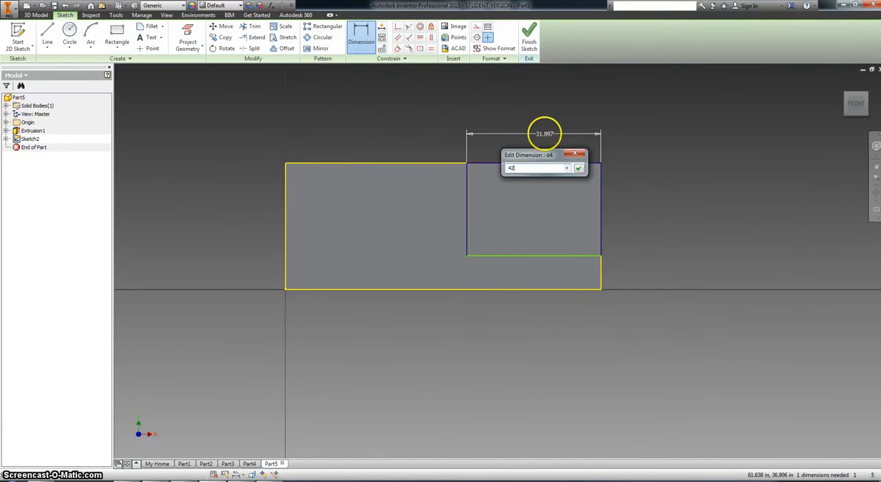
pyautogui.press('Return')
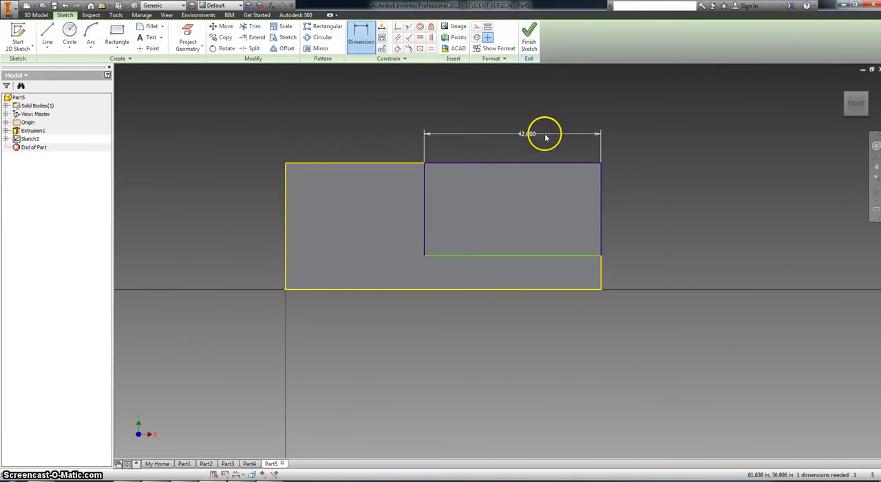
# Dimension the distance from the corner rectangle's lower side to the block's bottom edge as 9 and finish the sketch.
pyautogui.click(556, 256)
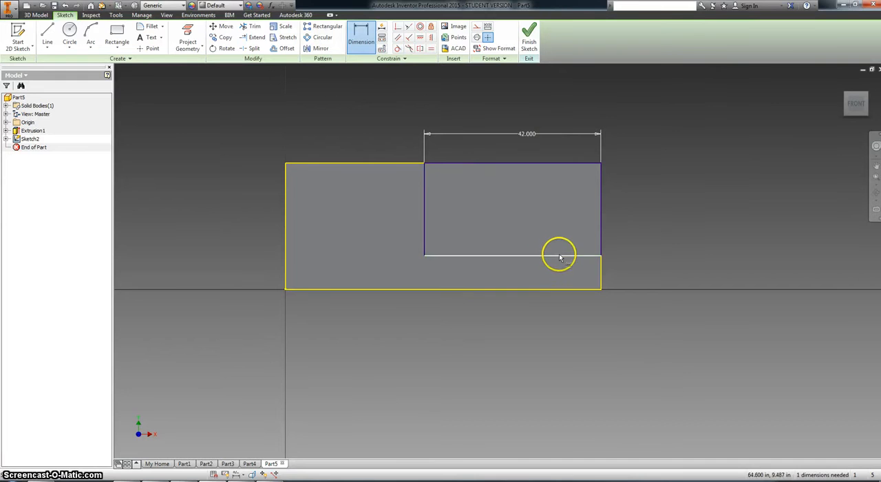
pyautogui.click(589, 290)
pyautogui.click(636, 277)
pyautogui.press('Return')
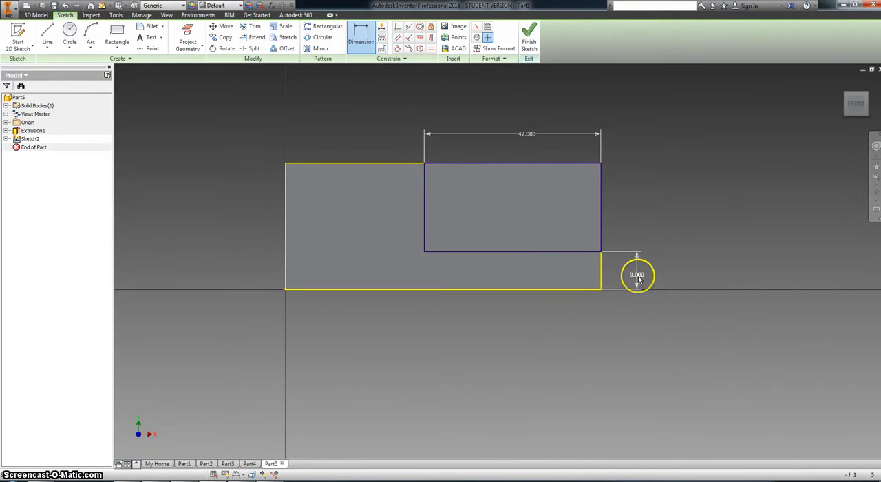
pyautogui.rightClick(387, 127)
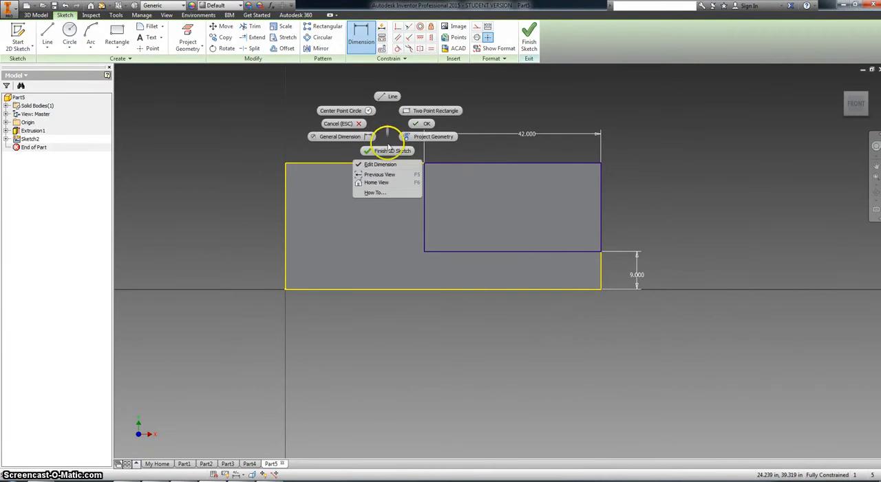
pyautogui.click(385, 147)
# Cut the corner rectangle 11.5 deep into the block with Extrude.
pyautogui.hotkey('alt', 'Tab')
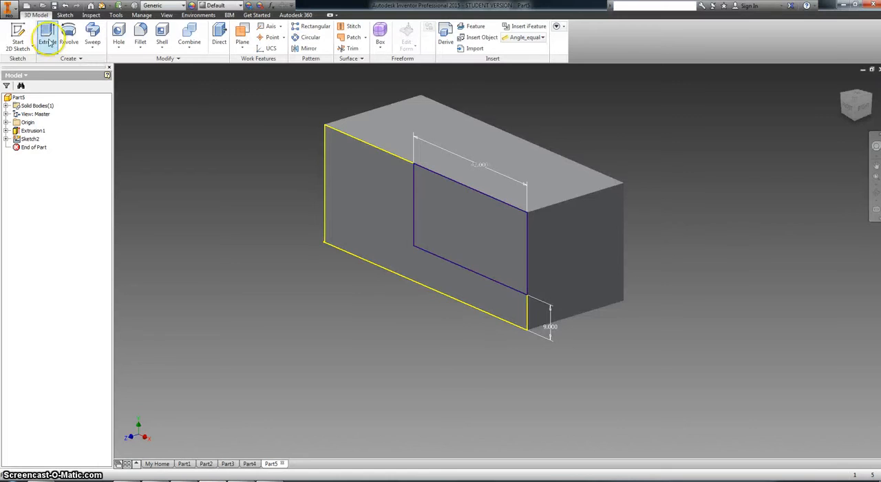
pyautogui.click(48, 33)
pyautogui.click(459, 199)
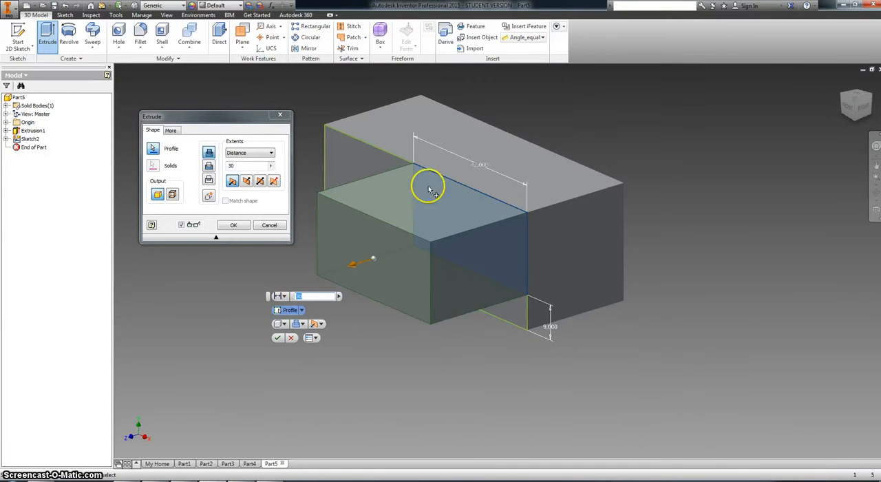
pyautogui.click(209, 166)
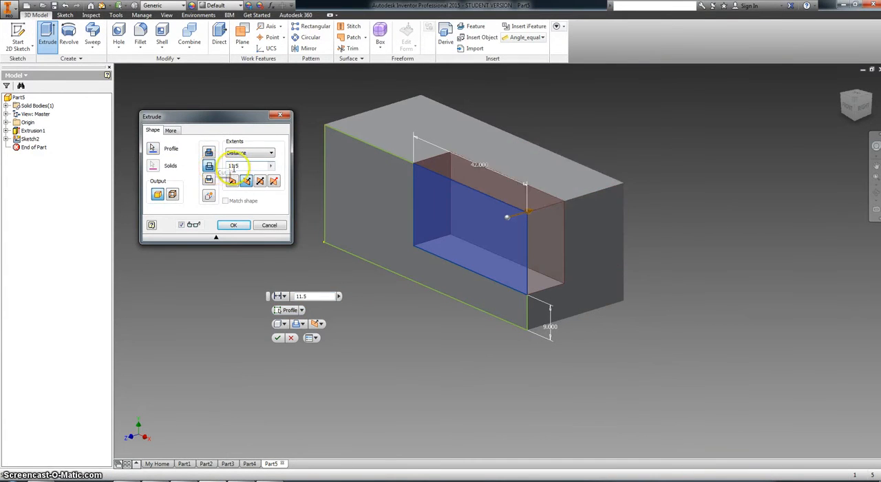
pyautogui.click(233, 225)
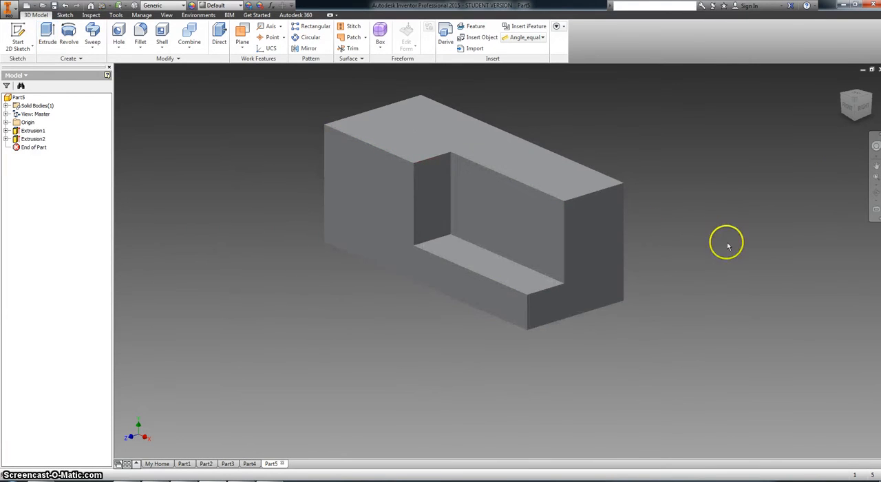
# Start a sketch on the block's uncut back face and project that face's outline into it.
pyautogui.click(876, 193)
pyautogui.moveTo(557, 259); pyautogui.dragTo(503, 254)
pyautogui.rightClick(488, 217)
pyautogui.click(512, 217)
pyautogui.click(367, 199)
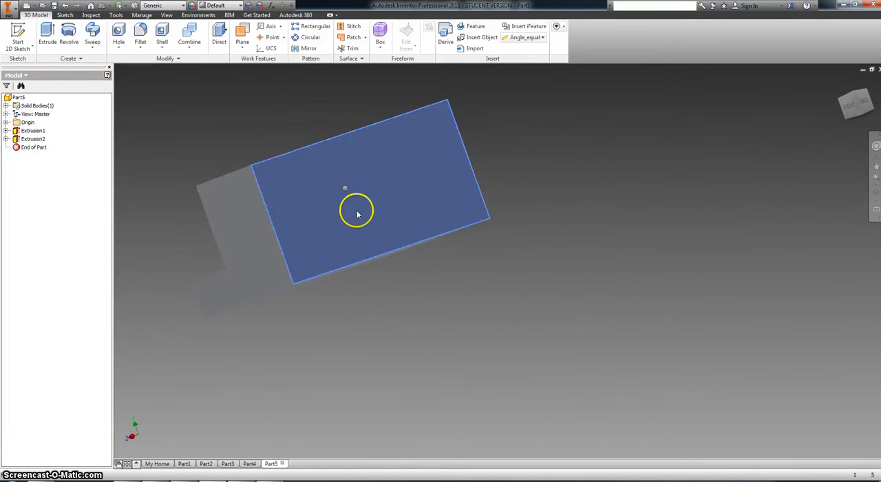
pyautogui.rightClick(354, 206)
pyautogui.click(350, 209)
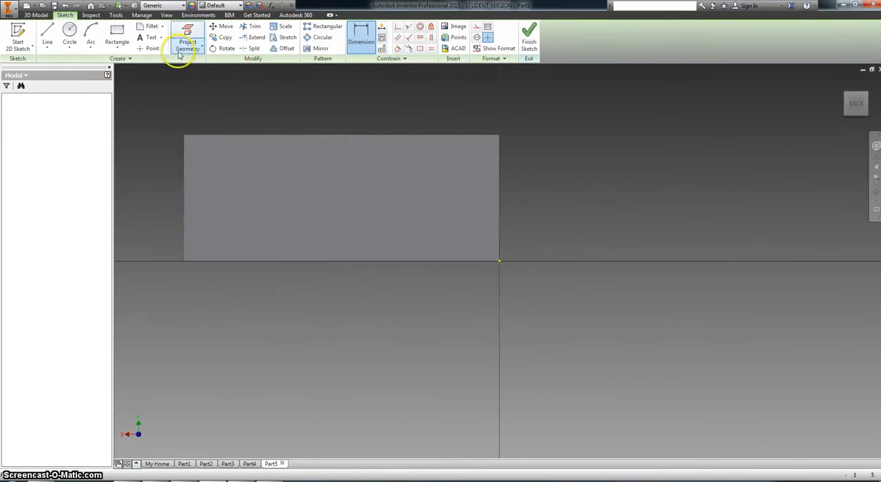
pyautogui.click(180, 38)
pyautogui.click(246, 161)
# Draw a rectangle about 33 in wide and 17 in high from the back face's upper left corner.
pyautogui.click(114, 43)
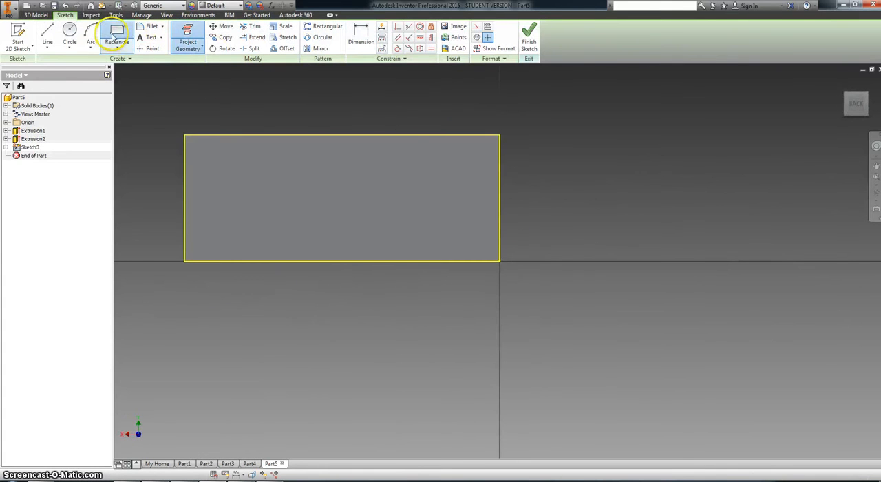
pyautogui.click(185, 135)
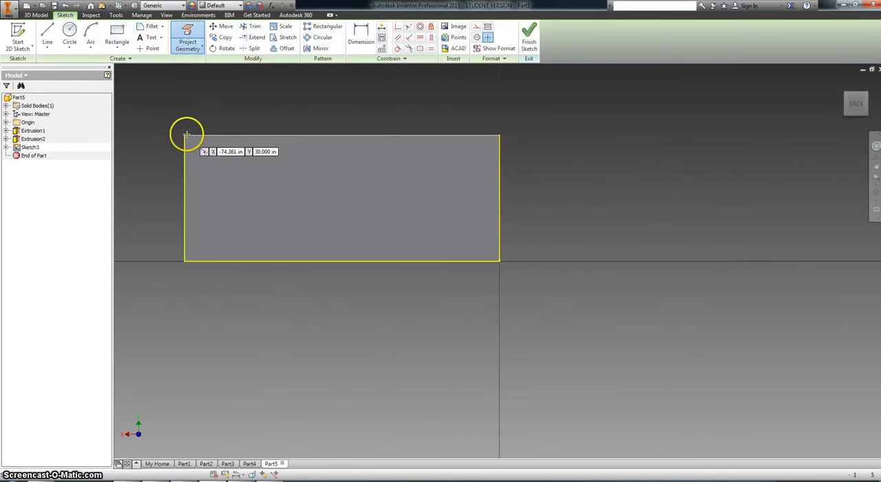
pyautogui.click(321, 207)
# Dimension the width of the back face's corner rectangle to 42.
pyautogui.click(361, 35)
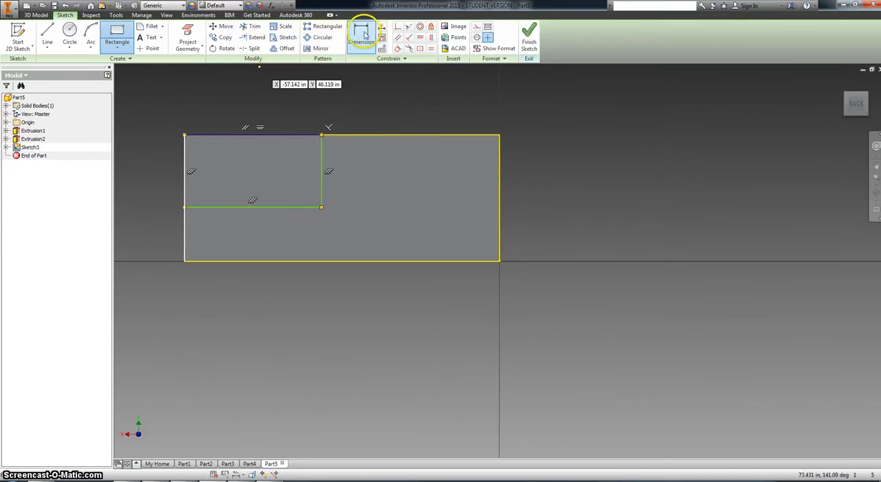
pyautogui.click(251, 207)
pyautogui.click(257, 105)
pyautogui.write('42')
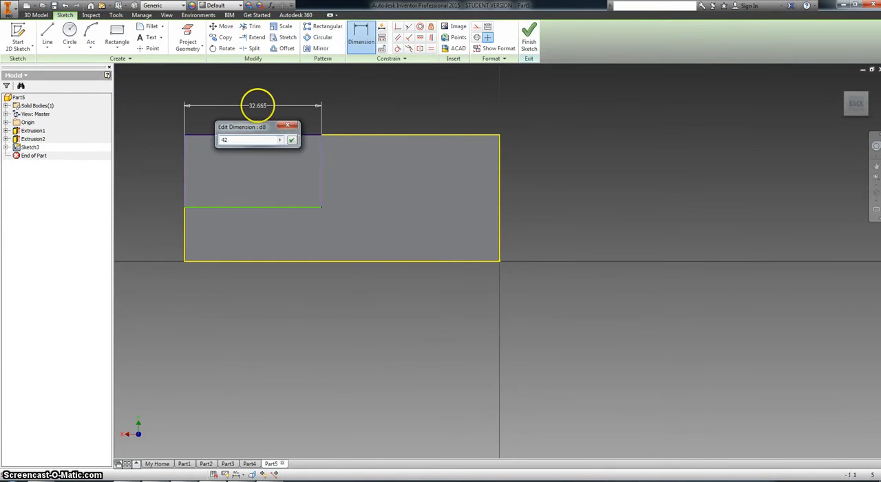
pyautogui.press('Return')
# Dimension the distance from the rectangle's lower side to the block's bottom edge as 9 and finish the sketch.
pyautogui.click(242, 206)
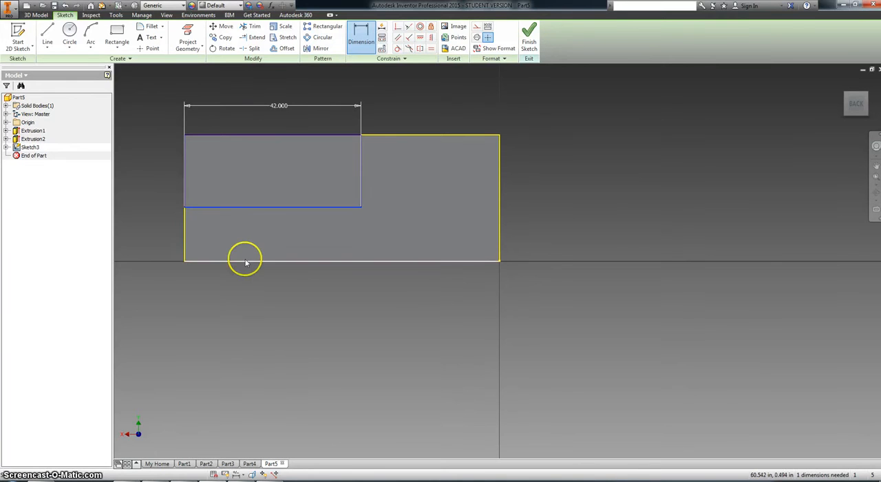
pyautogui.click(244, 260)
pyautogui.click(150, 234)
pyautogui.write('9')
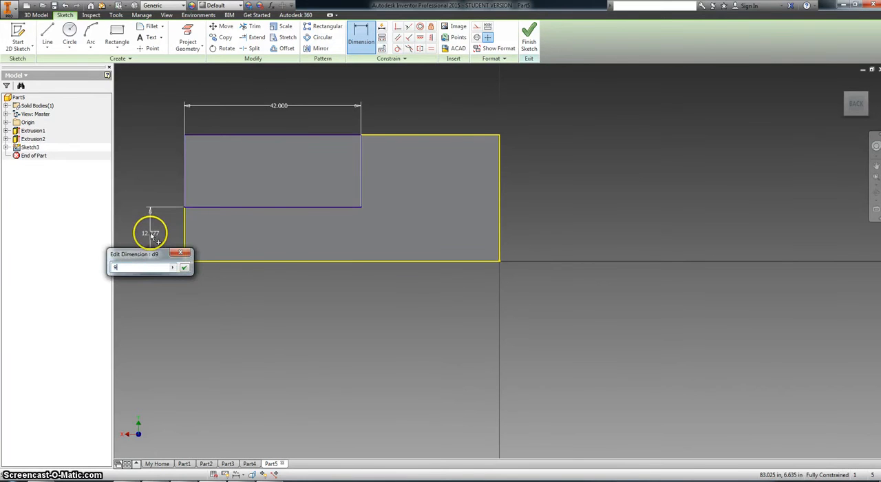
pyautogui.press('Return')
pyautogui.click(528, 36)
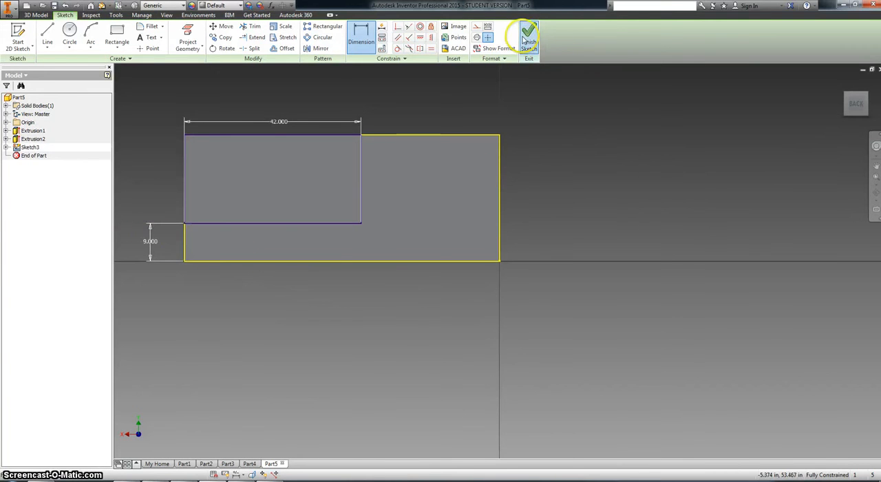
# Cut the back corner rectangle 11.5 deep into the block with Extrude, leaving a thin central rib.
pyautogui.click(48, 35)
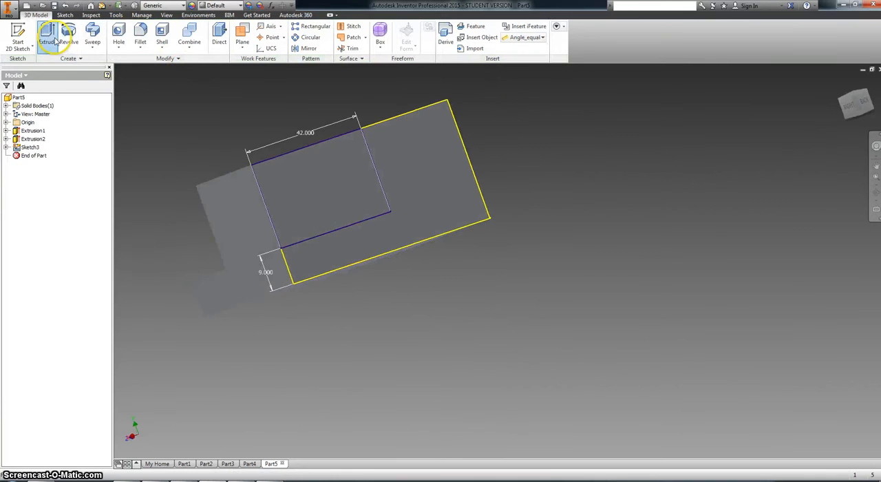
pyautogui.click(322, 191)
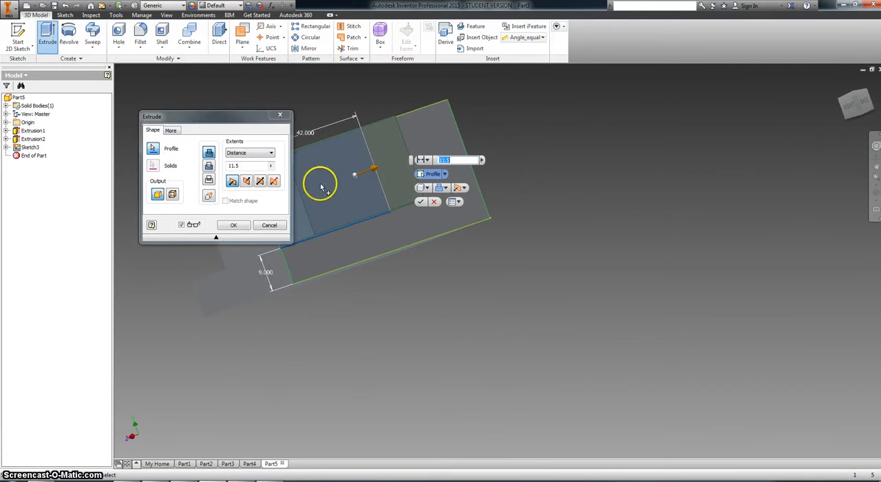
pyautogui.click(209, 166)
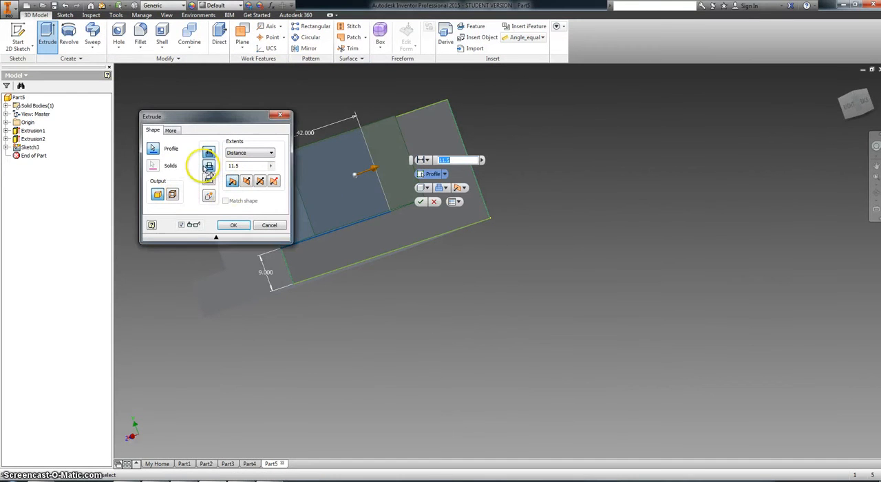
pyautogui.click(875, 193)
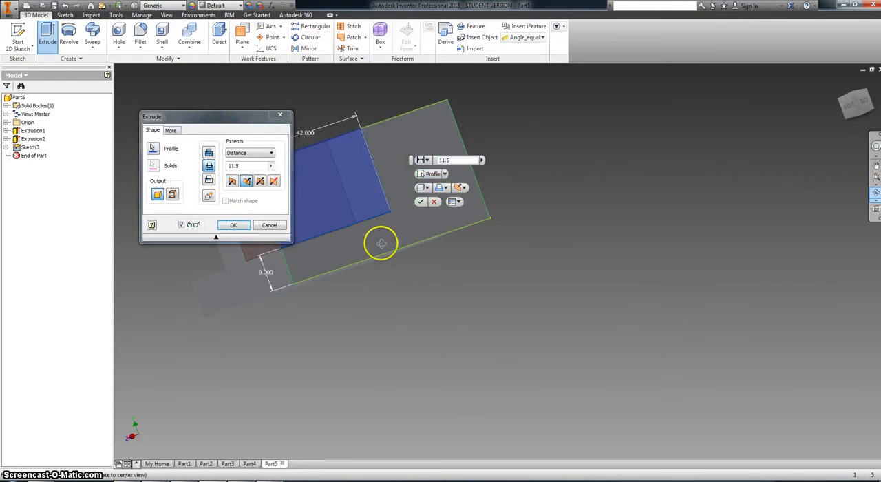
pyautogui.moveTo(406, 230); pyautogui.dragTo(432, 228)
pyautogui.click(234, 226)
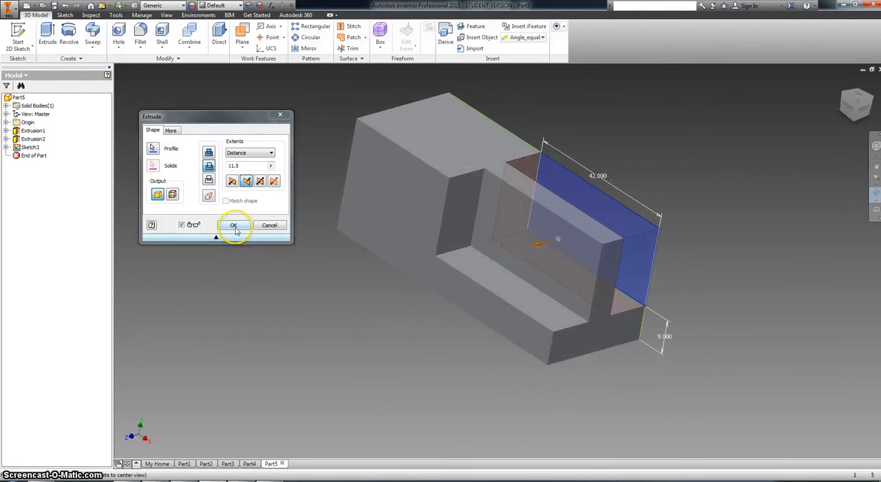
pyautogui.click(234, 226)
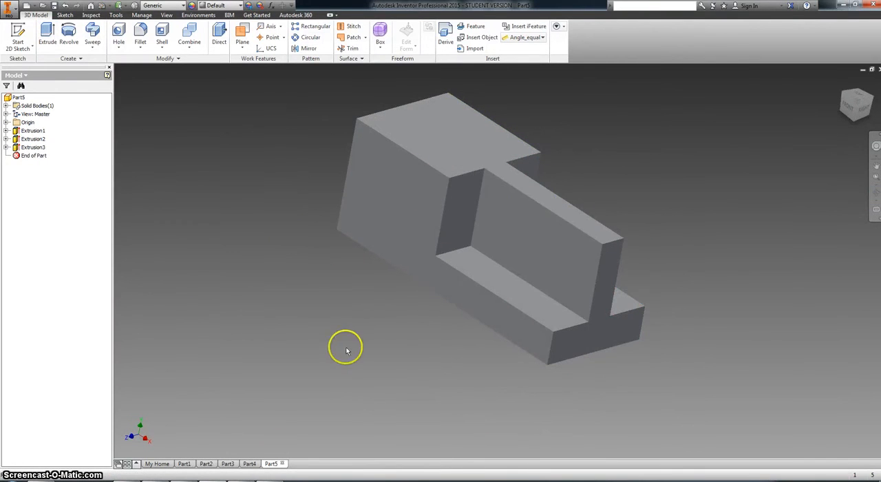
# Check the Fixture Block drawing, start a sketch on the rib's front side face and project its outline.
pyautogui.click(215, 480)
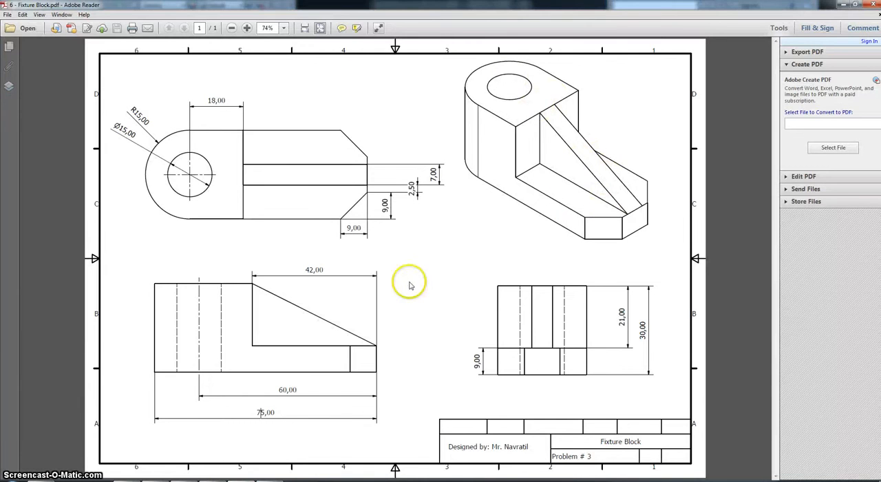
pyautogui.click(241, 481)
pyautogui.rightClick(544, 241)
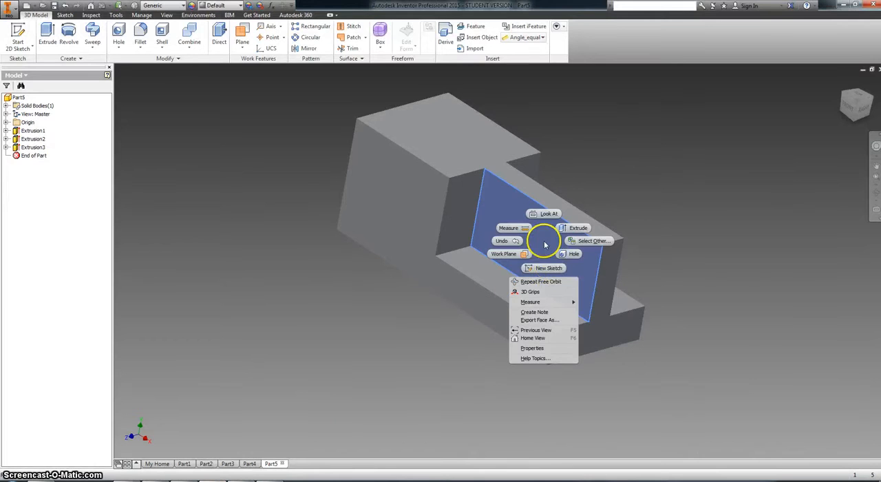
pyautogui.click(548, 269)
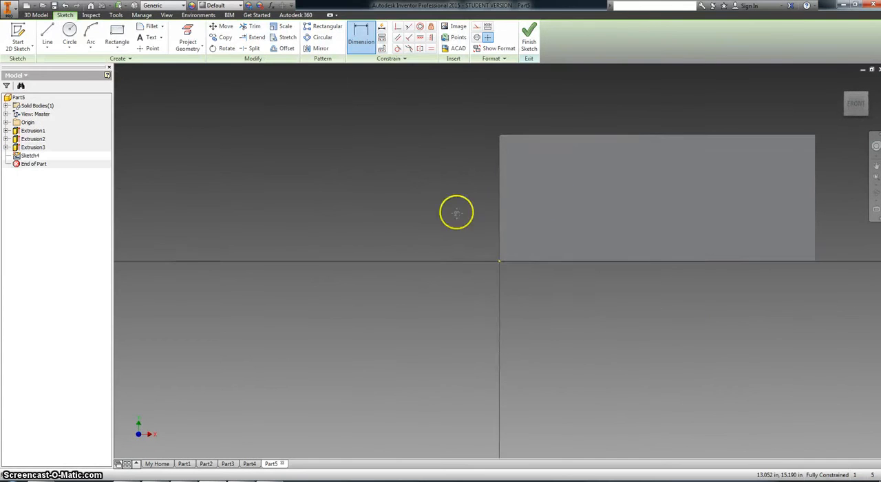
pyautogui.click(187, 31)
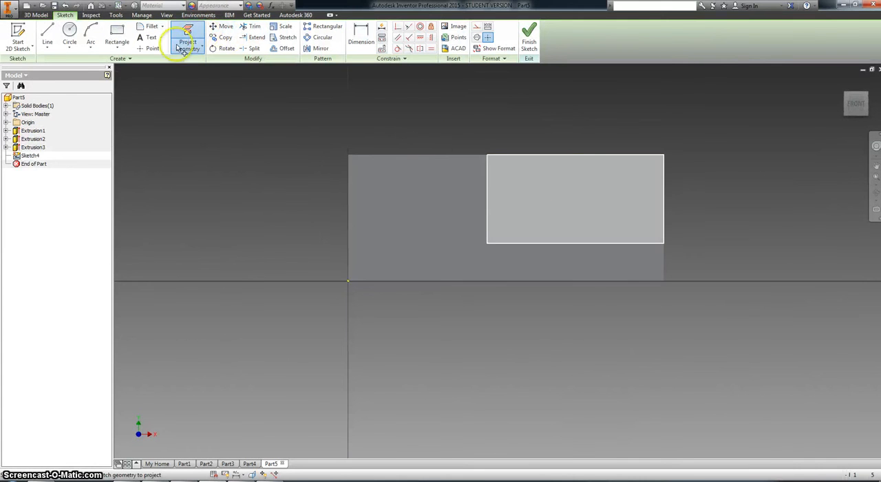
pyautogui.click(532, 188)
# Draw a diagonal line from the rib face's upper left corner to its lower right corner and finish the sketch.
pyautogui.press('l')
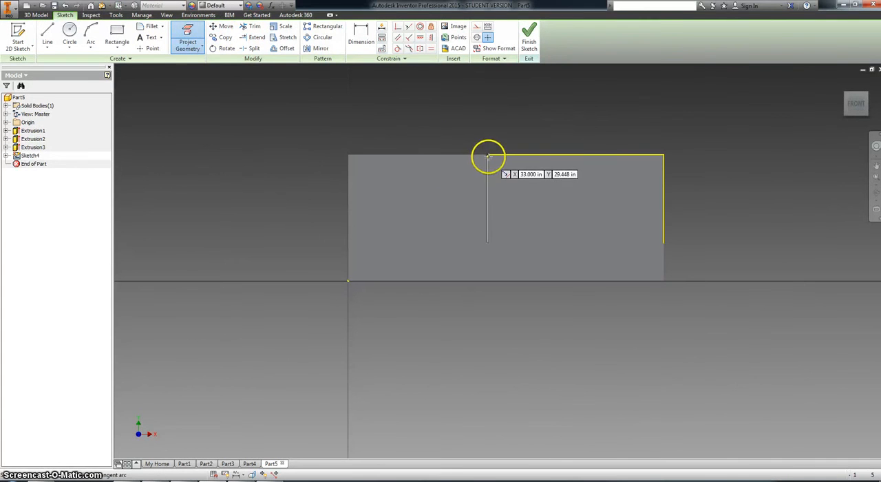
pyautogui.click(487, 155)
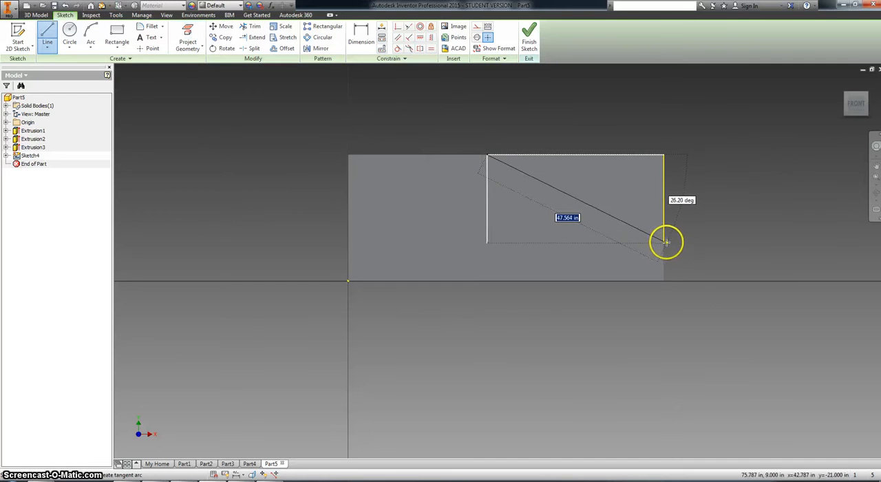
pyautogui.doubleClick(664, 242)
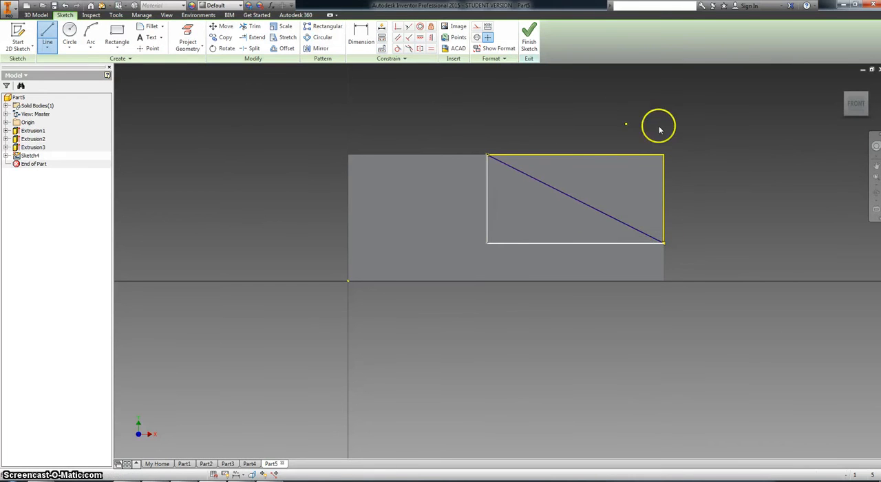
pyautogui.click(529, 37)
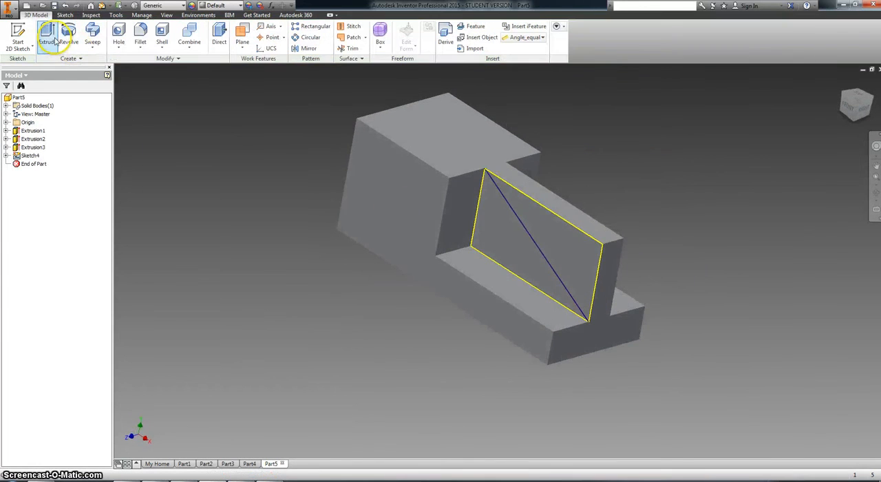
# Cut away the triangle above the diagonal through the rib's full thickness with Extrude, leaving a sloped rib.
pyautogui.click(48, 35)
pyautogui.click(570, 244)
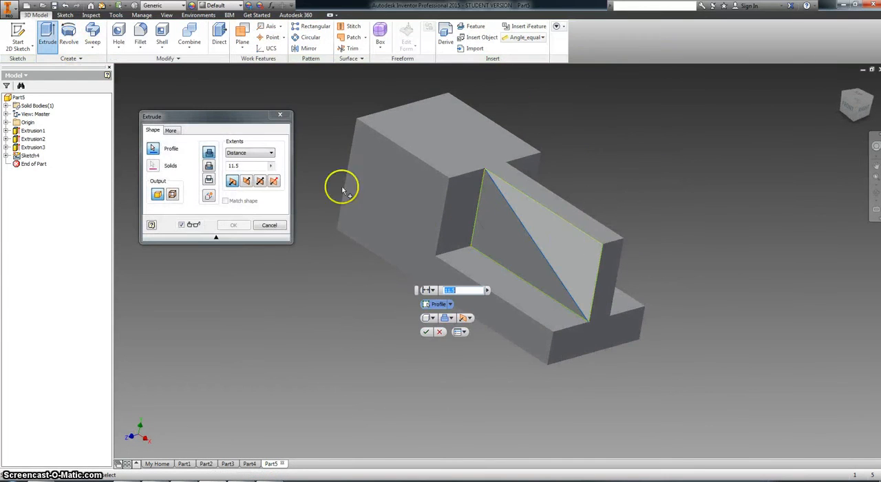
pyautogui.click(208, 165)
pyautogui.click(253, 481)
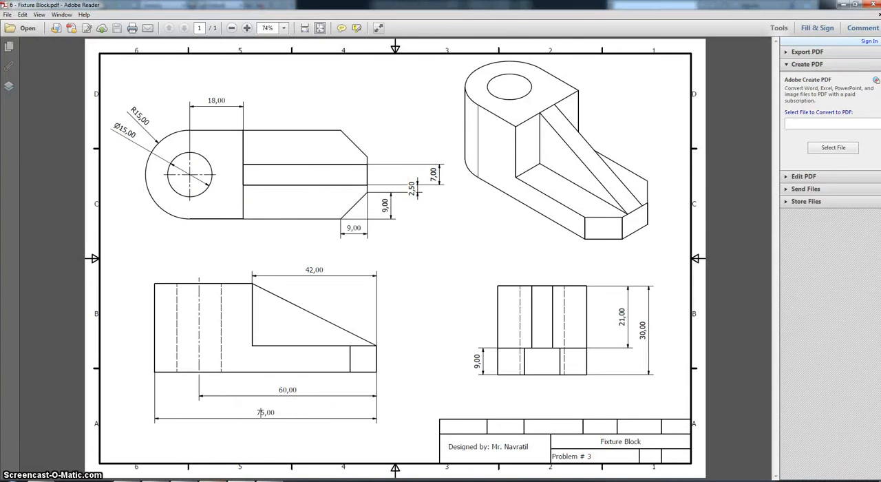
pyautogui.click(260, 481)
pyautogui.moveTo(254, 165); pyautogui.dragTo(169, 167)
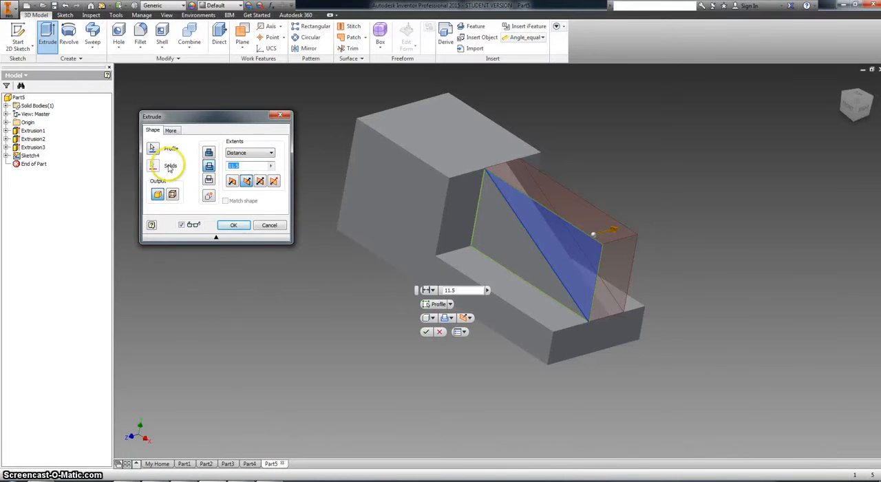
pyautogui.press('Return')
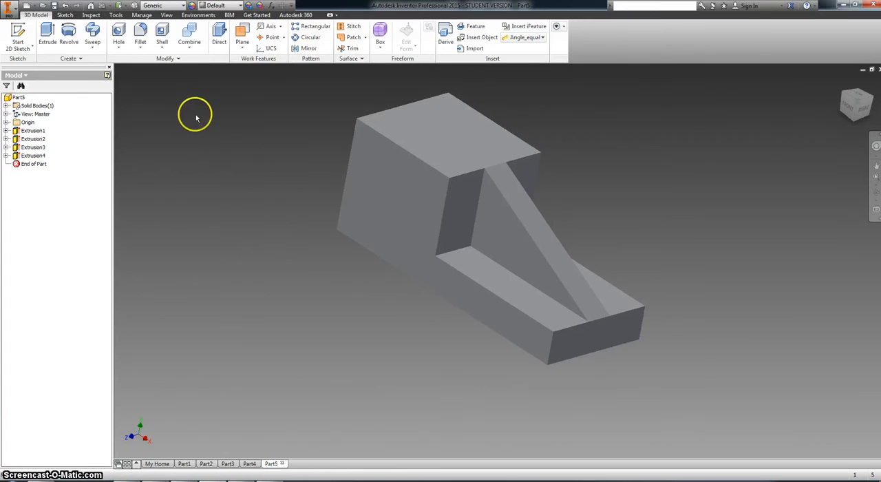
pyautogui.click(181, 59)
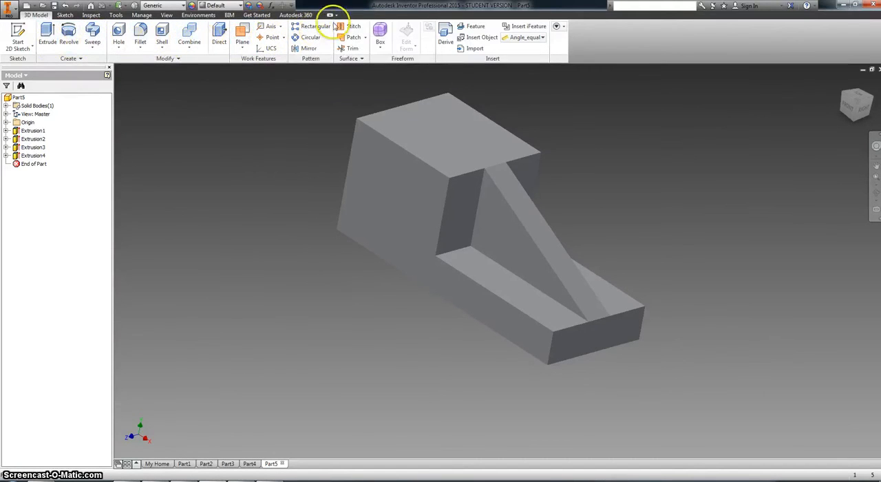
pyautogui.click(452, 41)
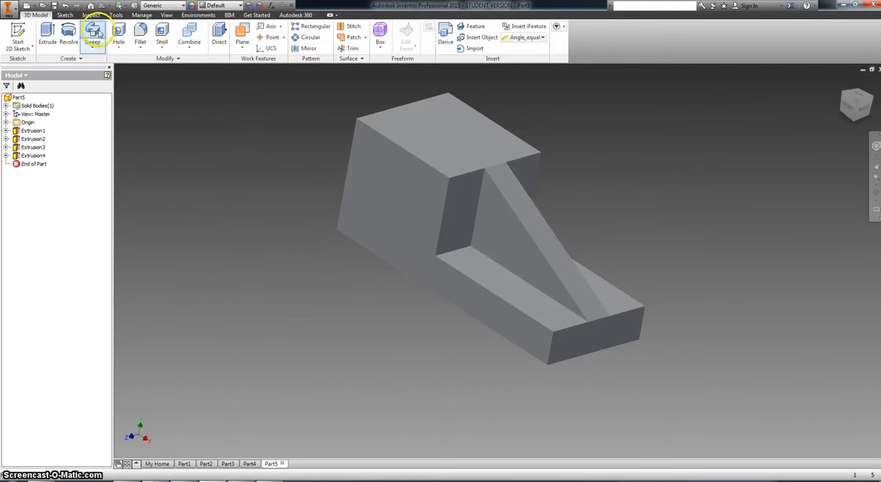
# Switch the model window to the Clean Screen display.
pyautogui.click(166, 15)
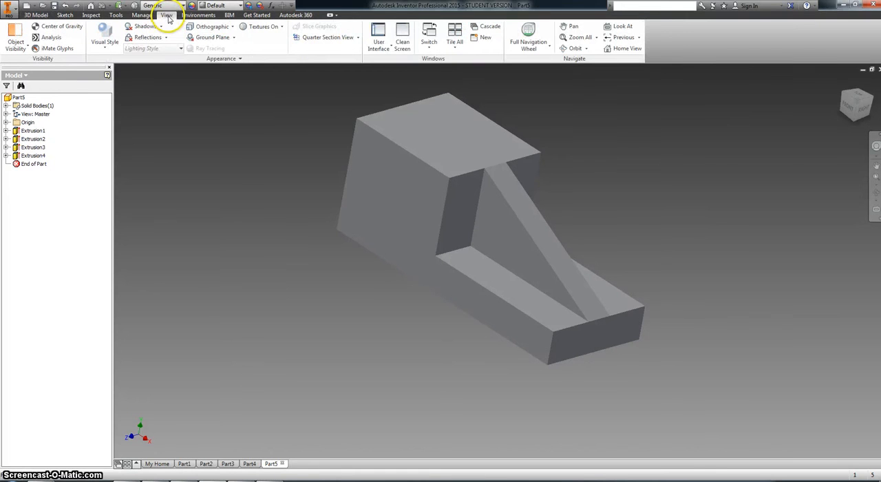
pyautogui.click(390, 45)
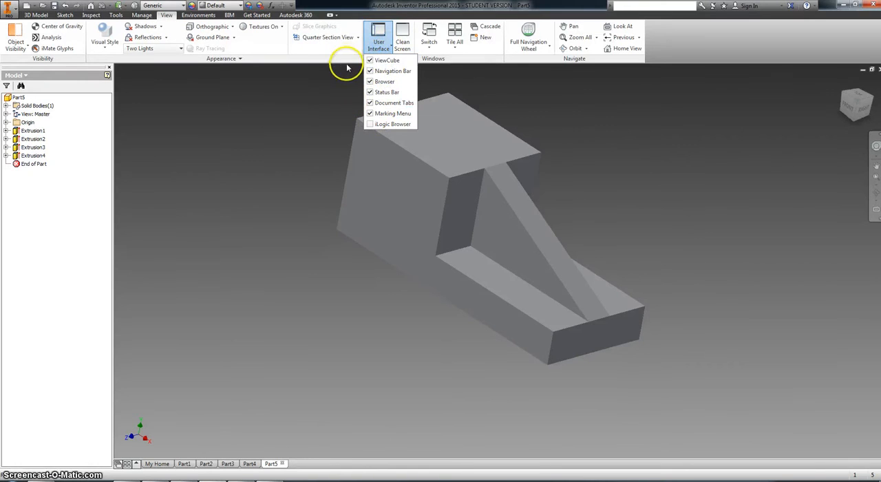
pyautogui.click(403, 40)
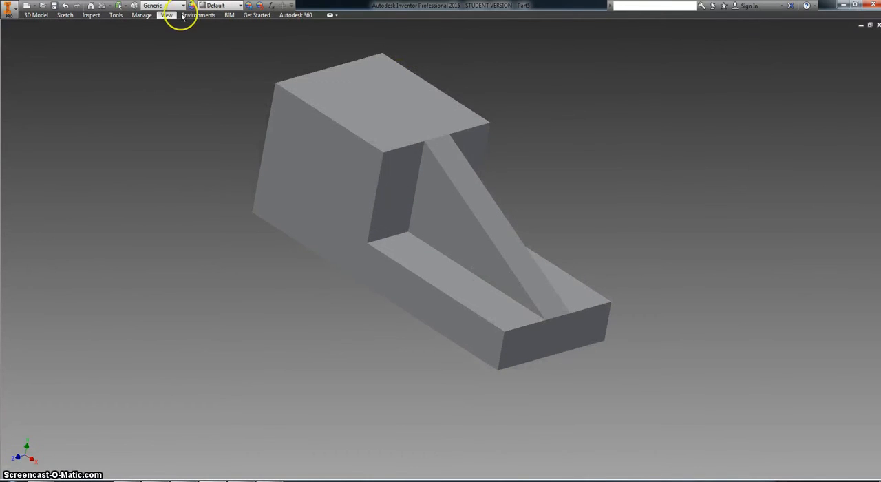
pyautogui.click(28, 15)
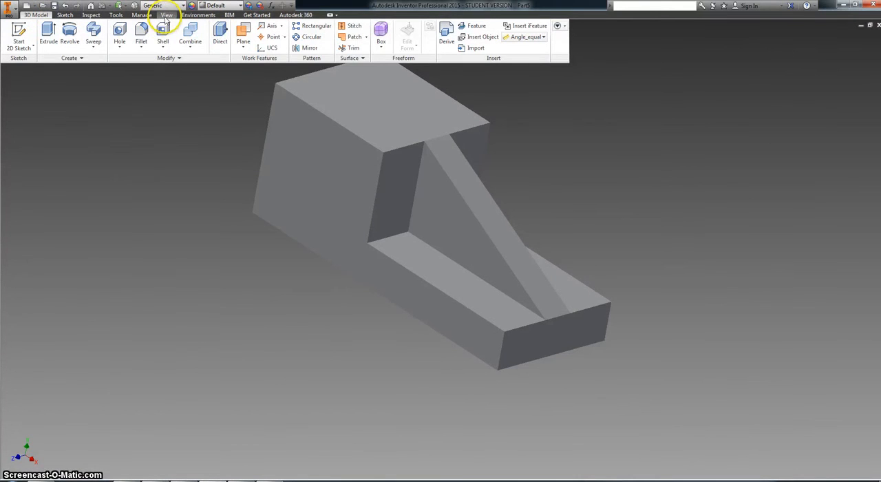
pyautogui.click(167, 15)
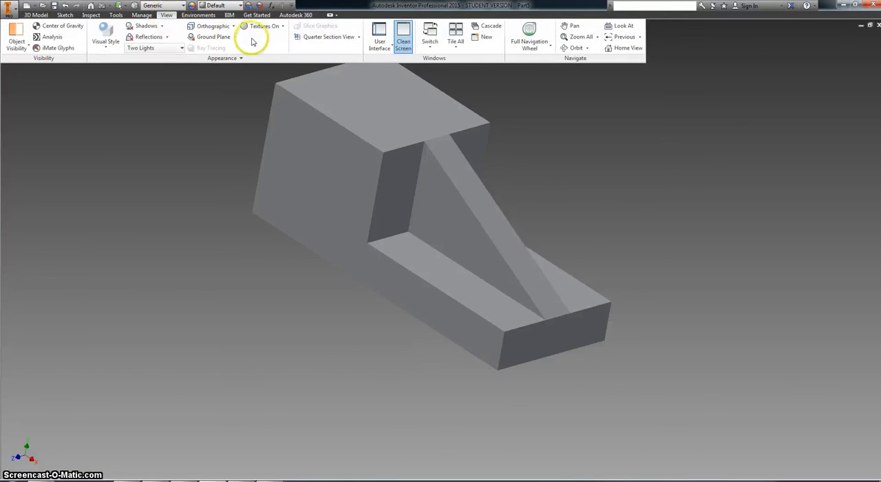
pyautogui.click(430, 44)
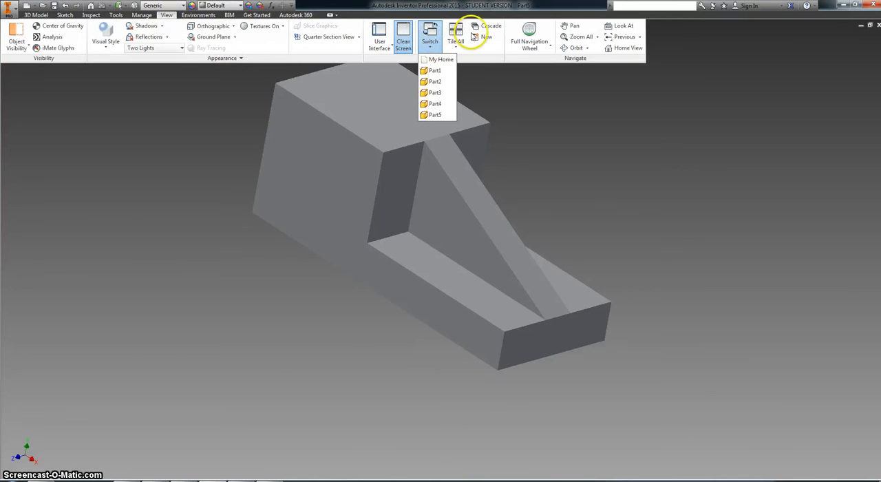
# Restore the model browser, status bar and document tabs in the user interface and display the 3D modelling tools.
pyautogui.click(380, 35)
pyautogui.click(373, 81)
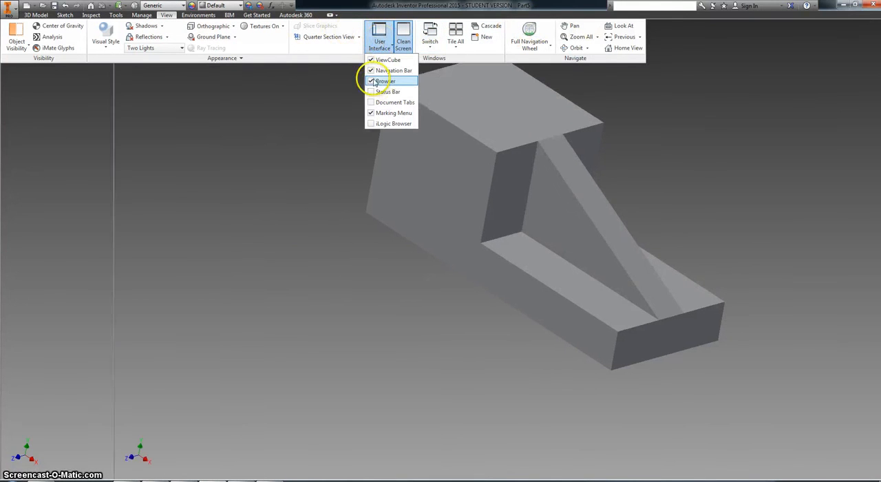
pyautogui.click(374, 92)
pyautogui.click(375, 102)
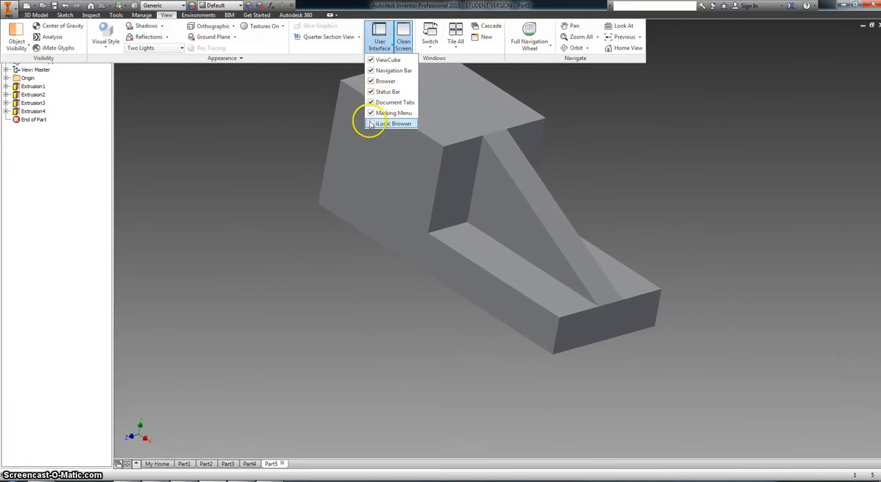
pyautogui.click(371, 124)
pyautogui.click(35, 15)
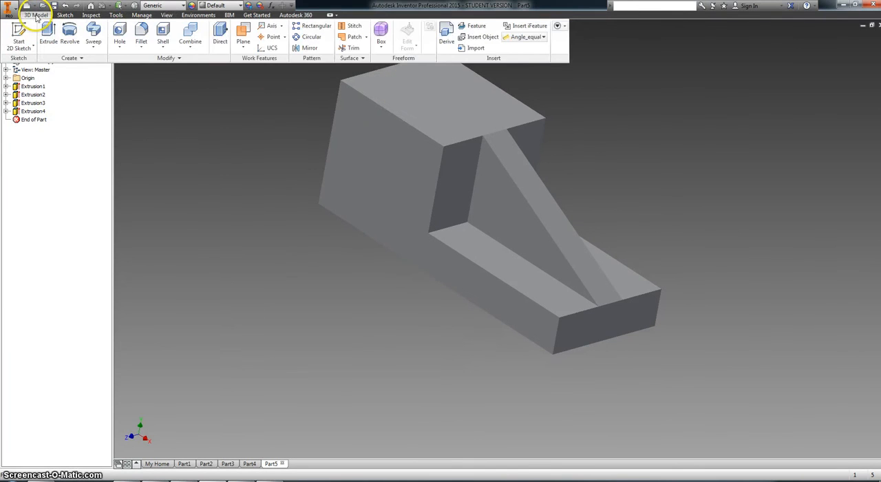
# Cycle the ribbon through its minimized states back to the full display, leaving Cycle through All active.
pyautogui.click(331, 15)
pyautogui.click(331, 15)
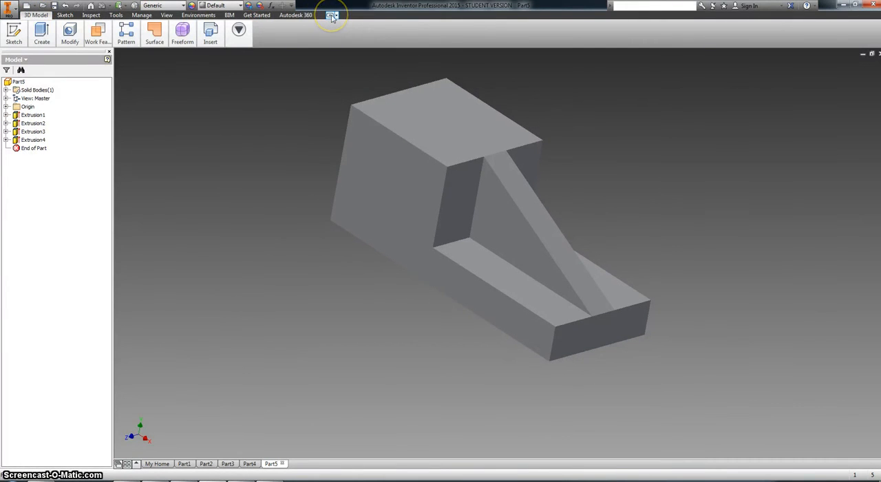
pyautogui.click(331, 15)
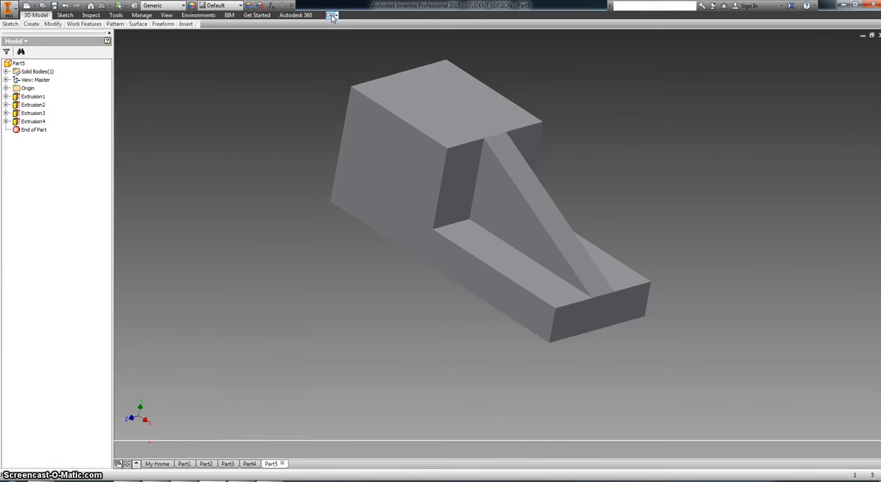
pyautogui.click(331, 16)
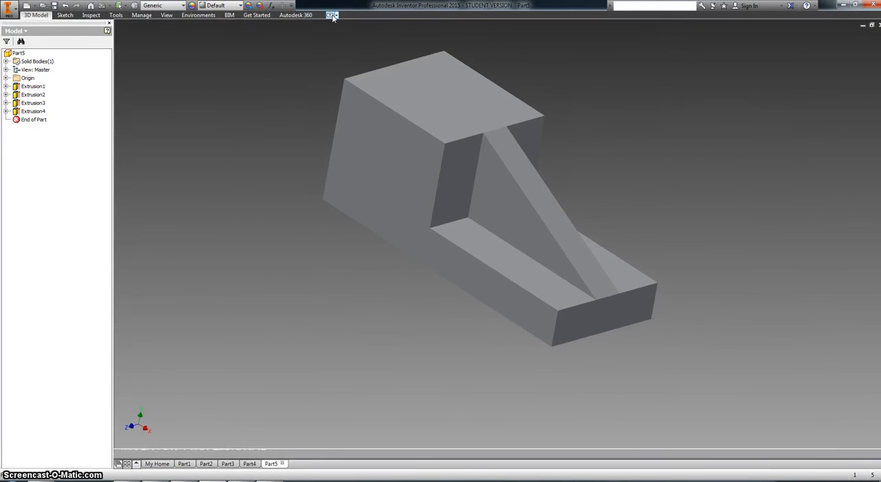
pyautogui.click(331, 16)
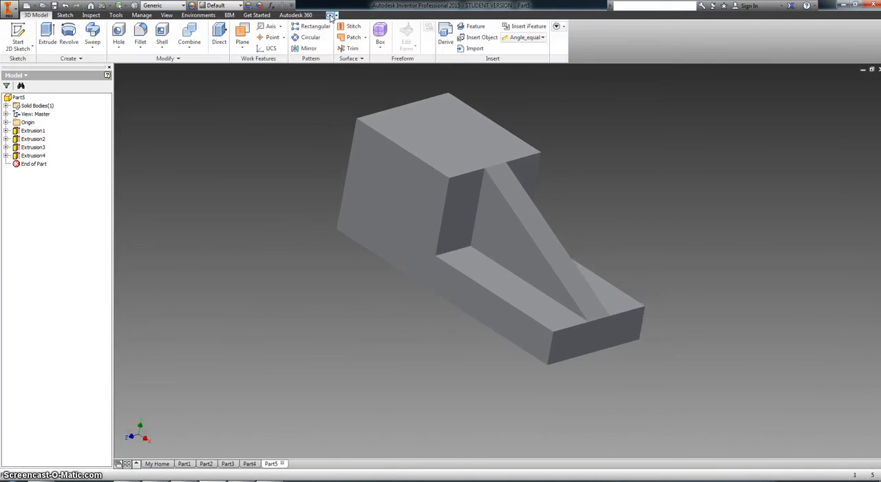
pyautogui.click(337, 16)
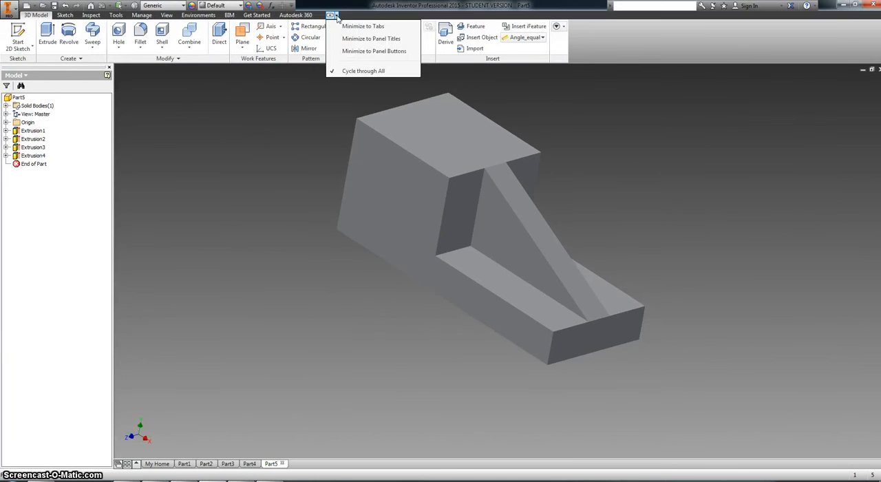
pyautogui.click(286, 98)
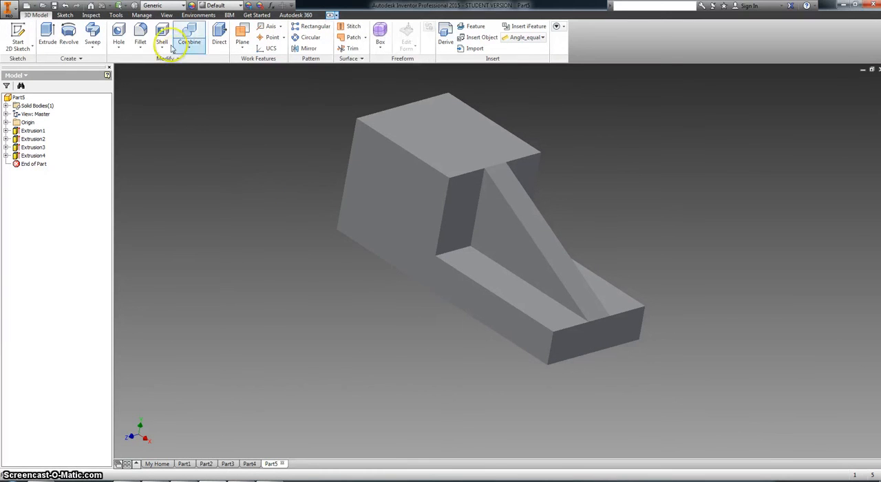
pyautogui.click(180, 61)
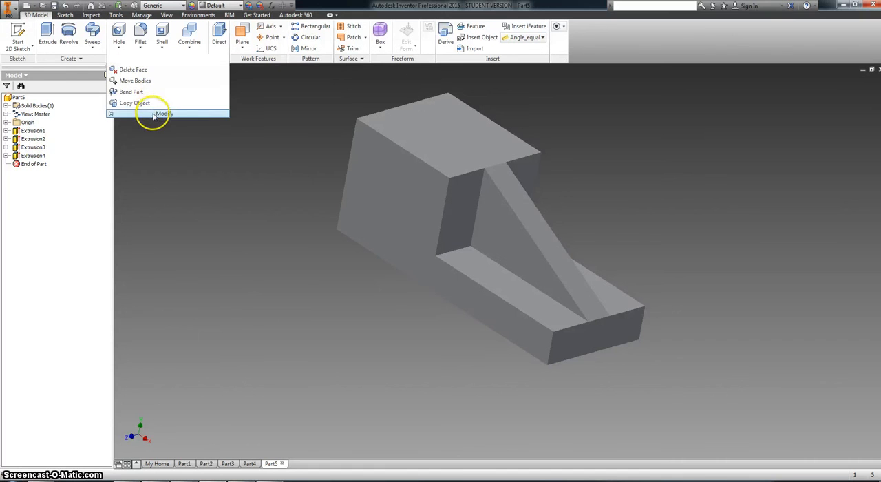
pyautogui.click(89, 60)
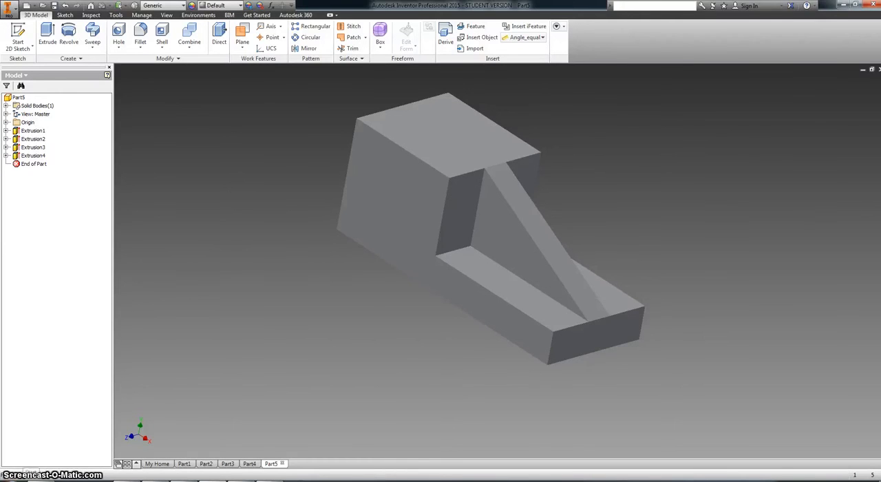
pyautogui.press('super')
pyautogui.click(209, 379)
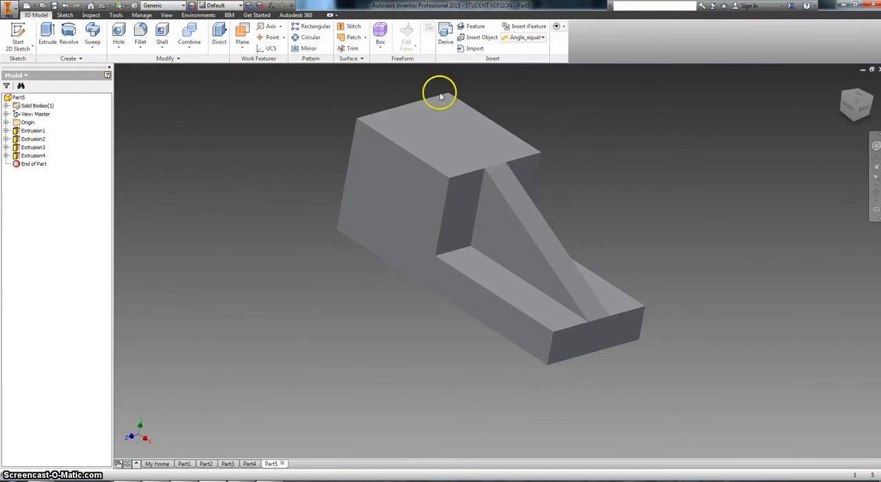
# Chamfer the two vertical edges at the base's narrow rib end with a distance of 9.
pyautogui.click(141, 48)
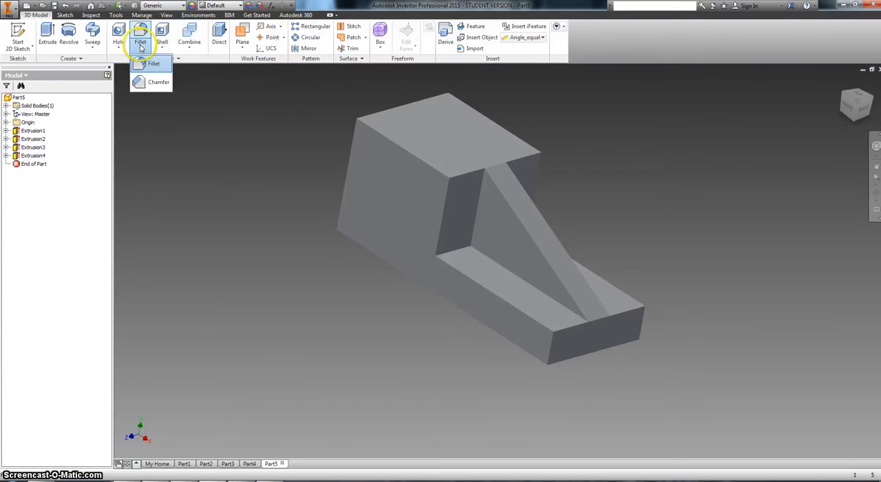
pyautogui.click(157, 83)
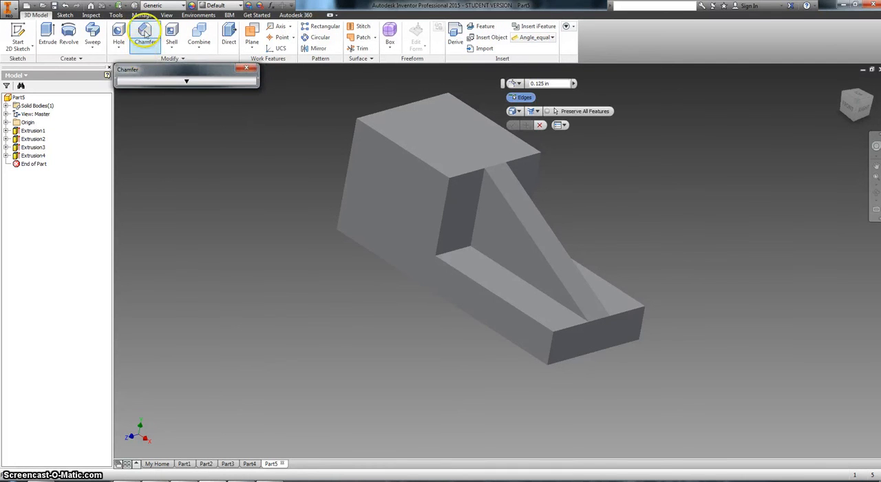
pyautogui.click(186, 82)
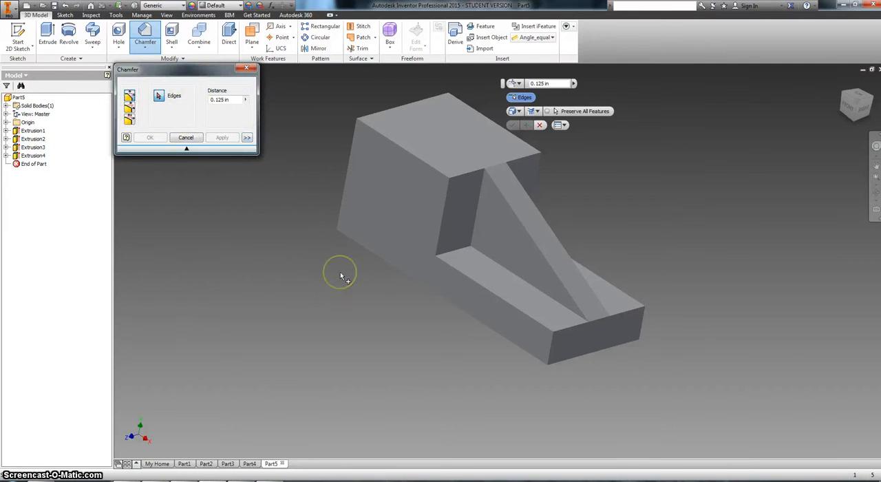
pyautogui.click(551, 347)
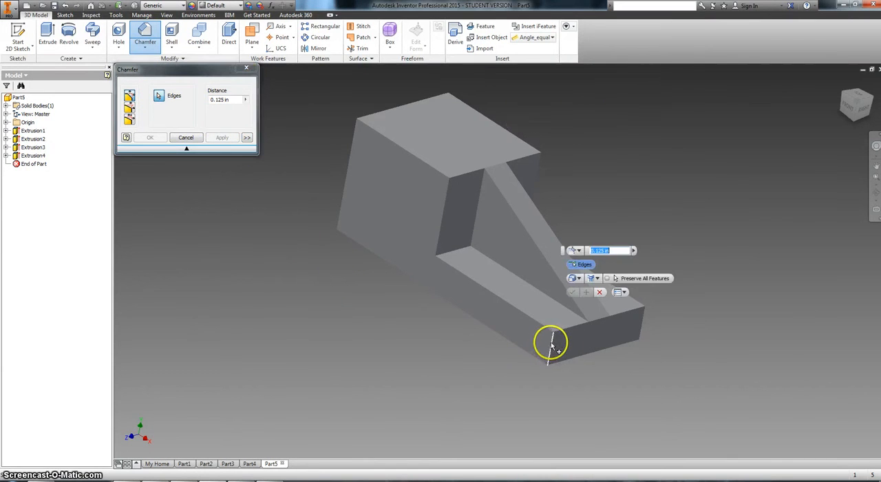
pyautogui.click(644, 325)
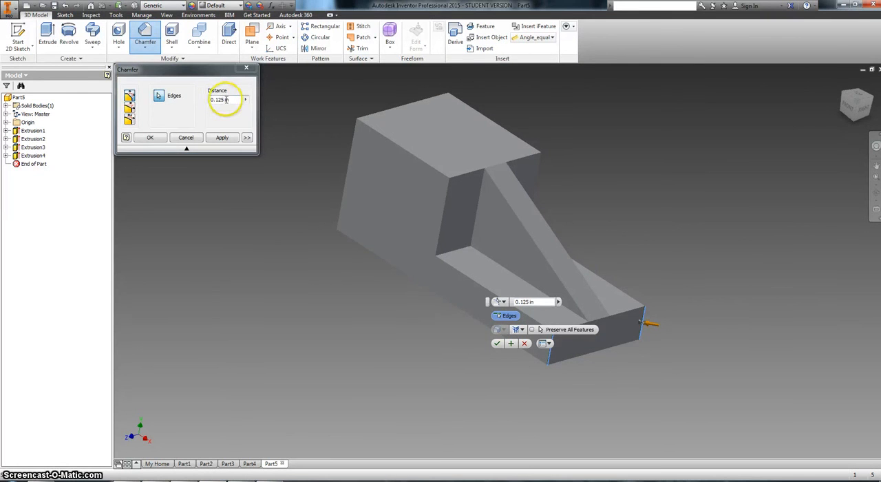
pyautogui.doubleClick(226, 100)
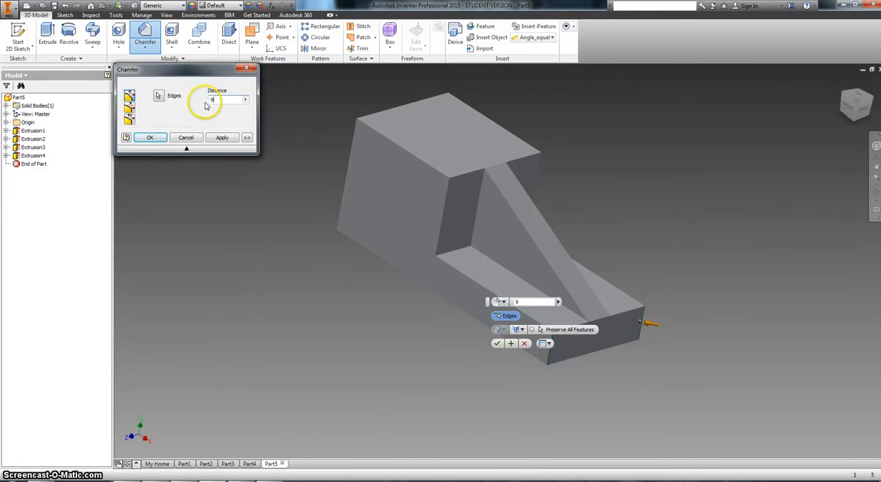
pyautogui.write('9')
pyautogui.click(150, 137)
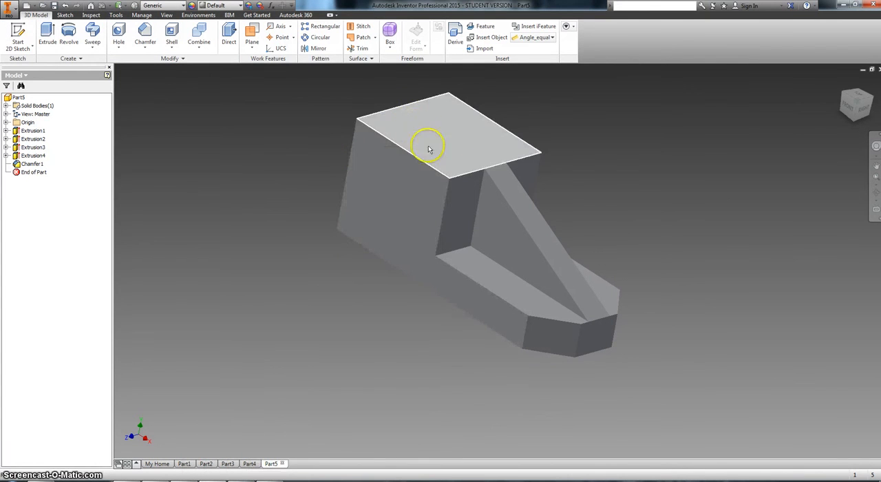
pyautogui.click(476, 150)
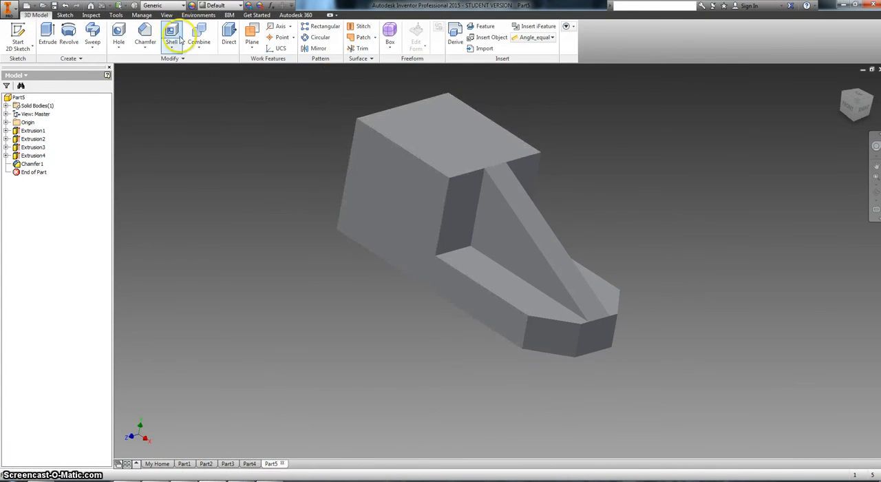
# Check the end radius on the drawing and fillet the two vertical edges at the block's tall end with radius 15.
pyautogui.click(151, 62)
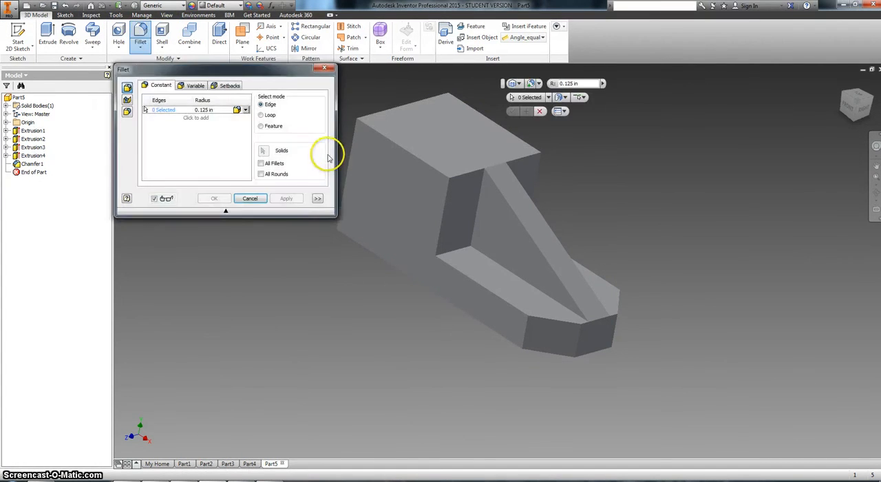
pyautogui.click(351, 150)
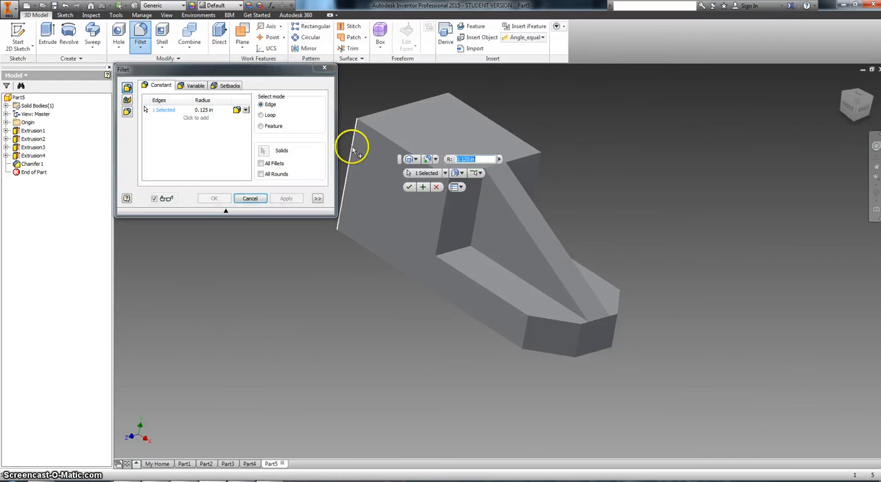
pyautogui.click(445, 108)
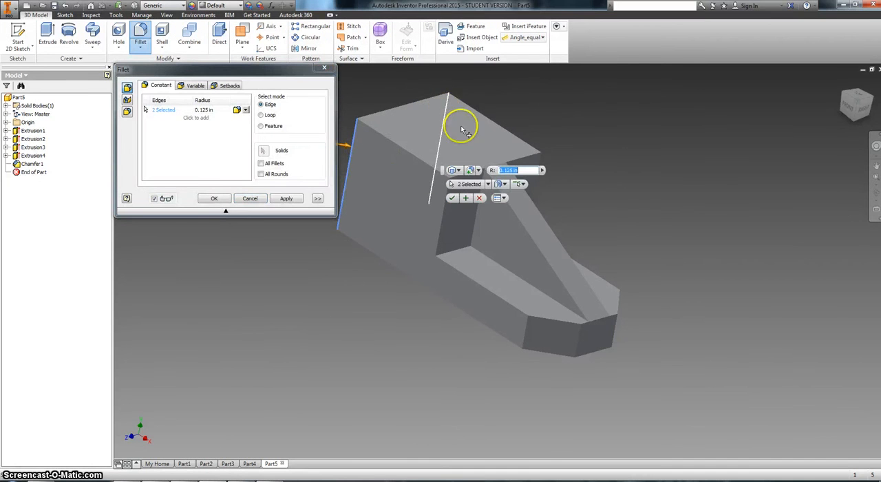
pyautogui.click(210, 112)
pyautogui.click(212, 481)
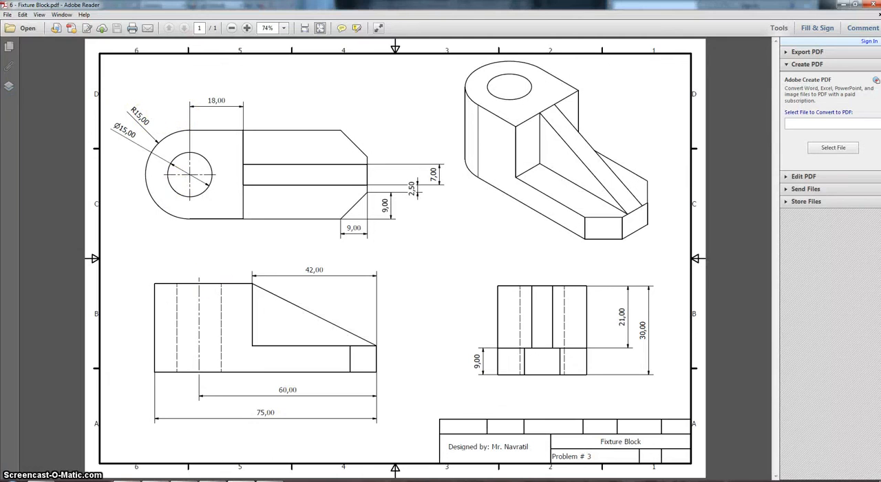
pyautogui.click(212, 481)
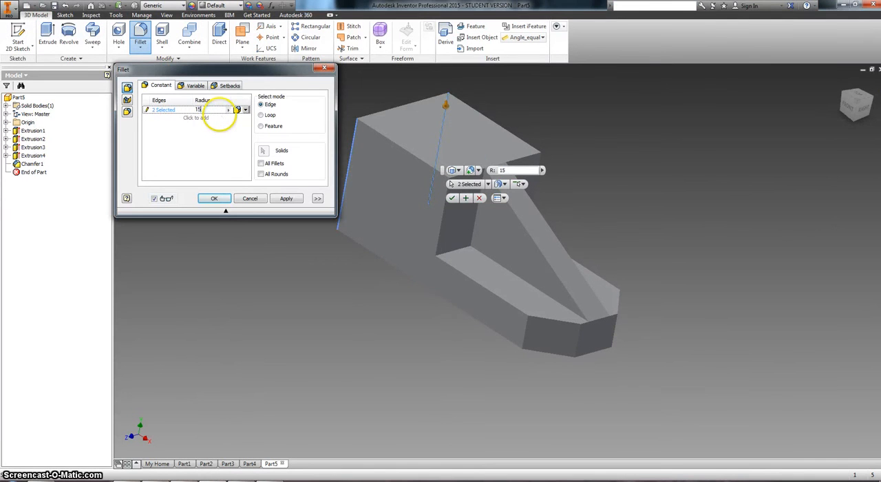
pyautogui.write('15')
pyautogui.click(218, 199)
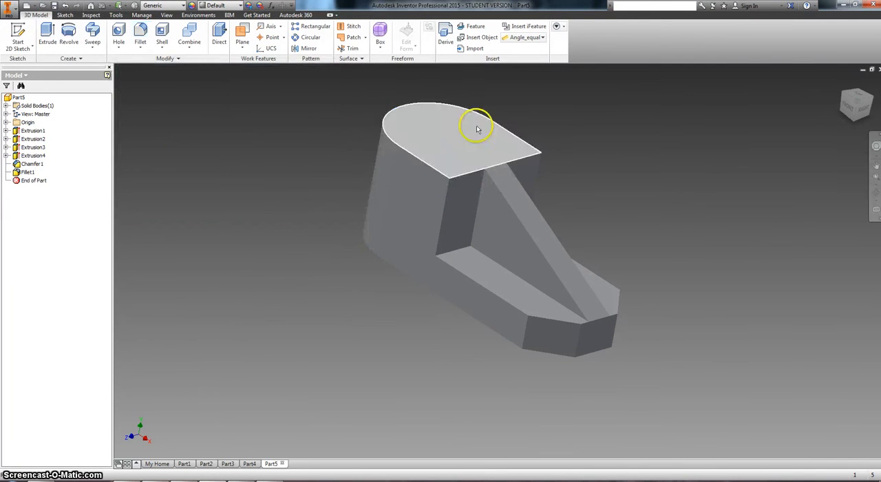
# Start a sketch on the top face of the rounded block and project the face's outline.
pyautogui.rightClick(438, 139)
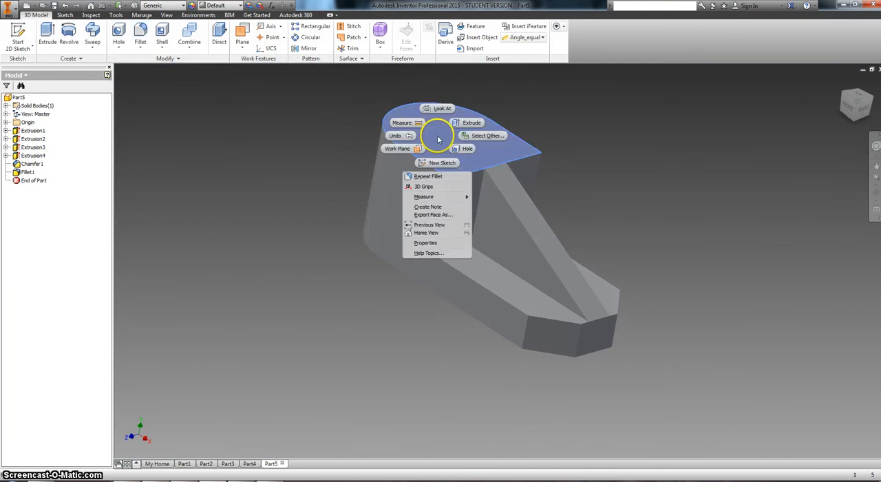
pyautogui.click(439, 162)
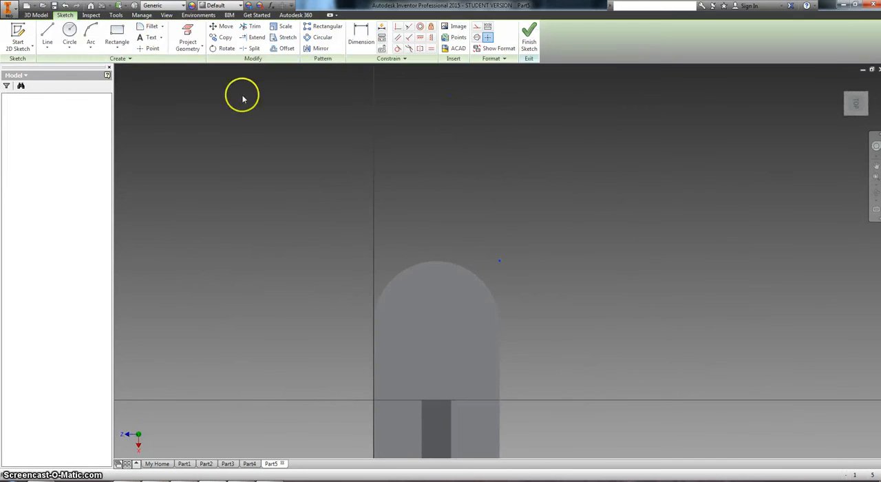
pyautogui.click(187, 38)
pyautogui.click(427, 357)
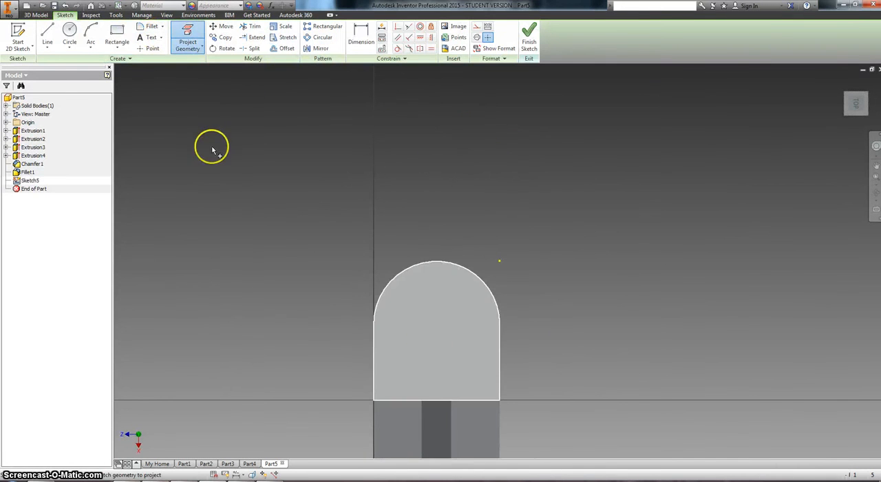
# Draw a circle about 11 in in diameter centred on the rounded end's arc centre and finish the Circle command.
pyautogui.click(70, 35)
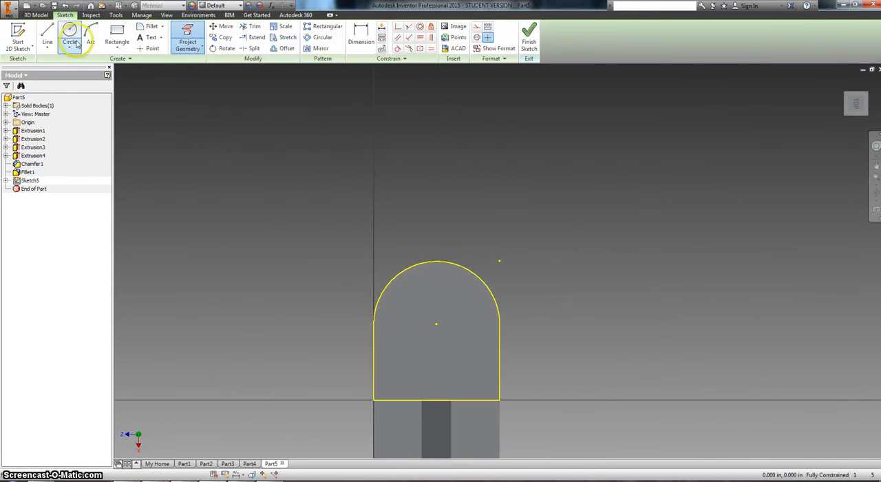
pyautogui.click(437, 323)
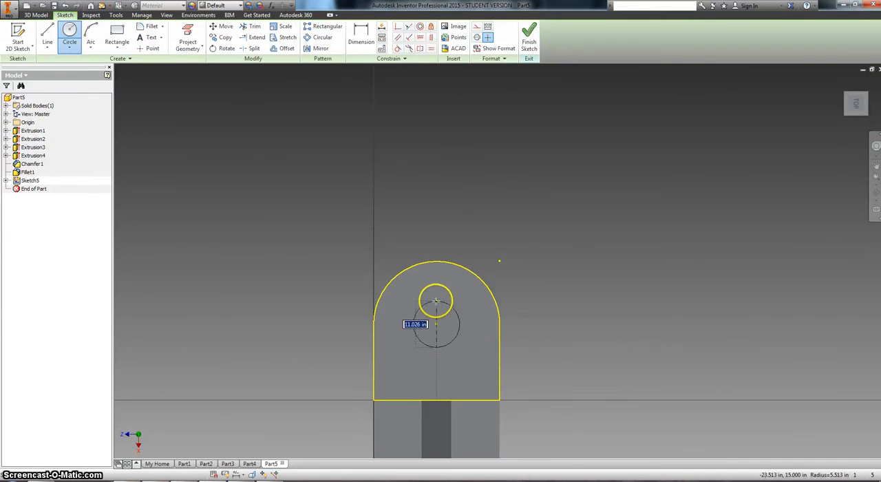
pyautogui.click(436, 300)
pyautogui.rightClick(427, 128)
pyautogui.click(468, 129)
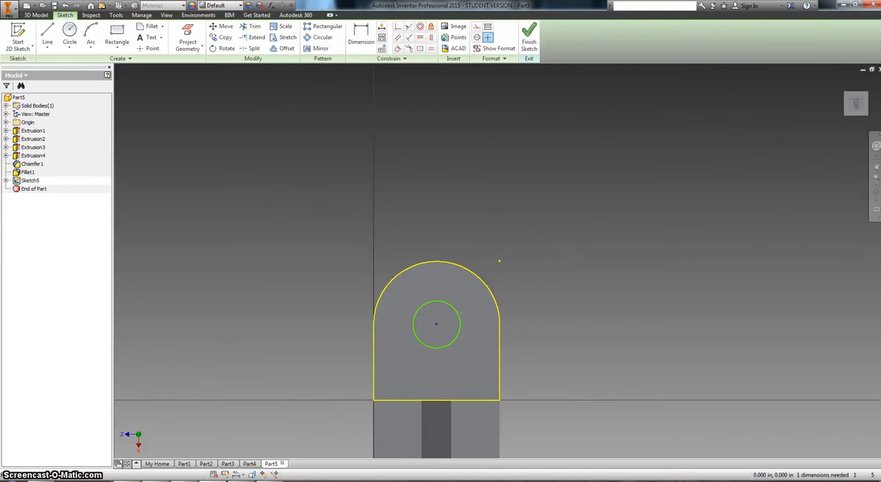
# Check the hole size on the Fixture Block drawing, then dimension the sketched circle's diameter as 15 and finish the sketch.
pyautogui.hotkey('alt', 'Tab')
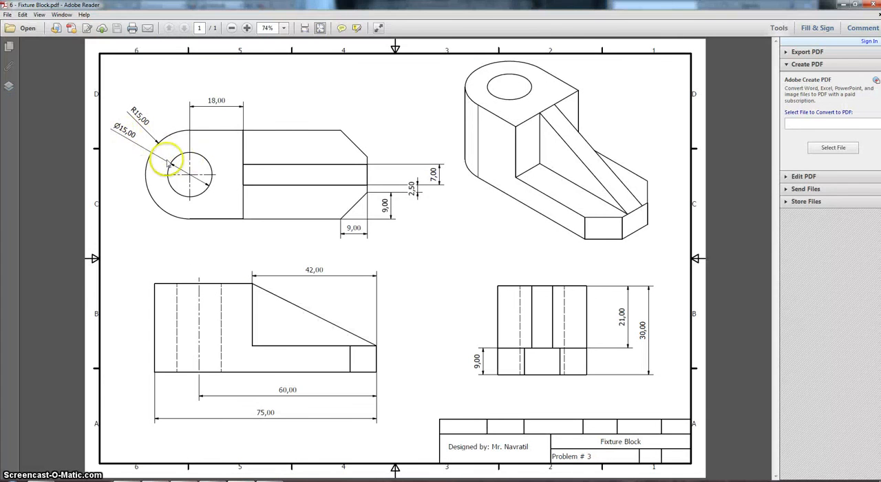
pyautogui.click(213, 481)
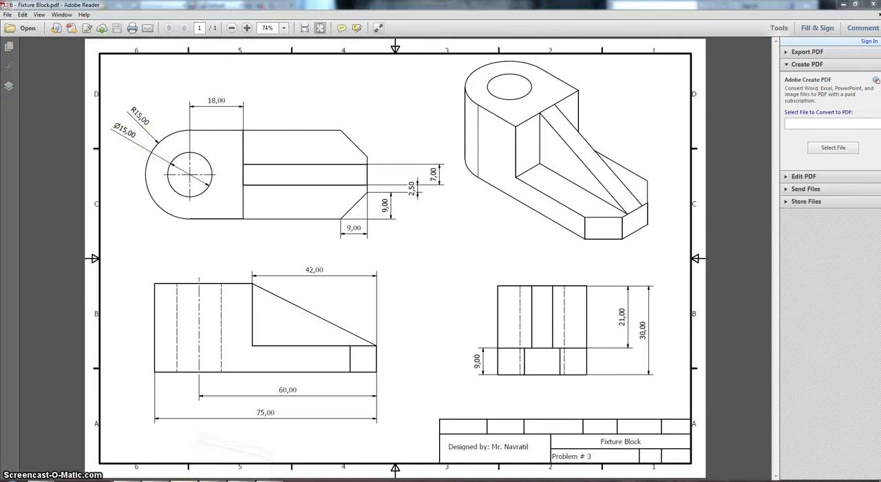
pyautogui.click(207, 481)
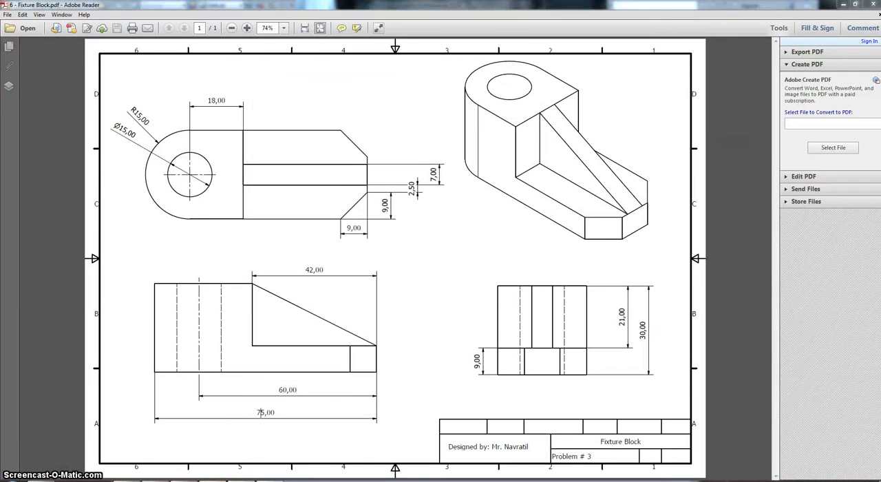
pyautogui.click(207, 481)
pyautogui.click(358, 37)
pyautogui.click(429, 300)
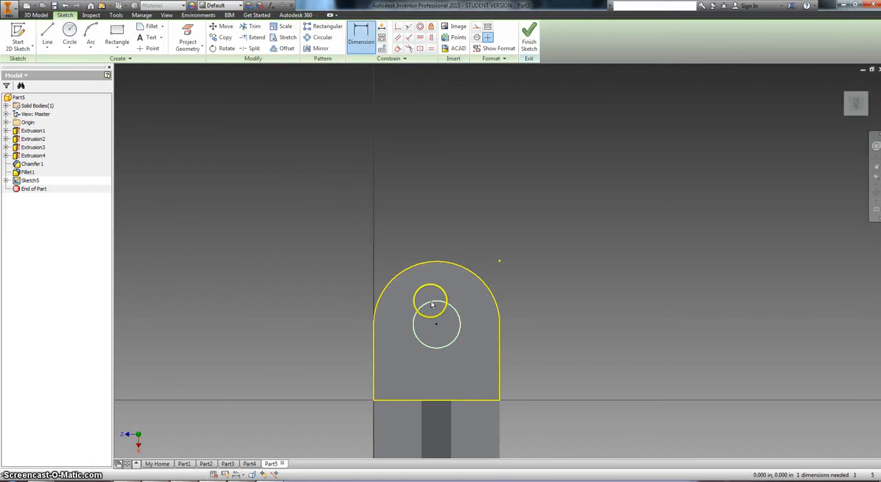
pyautogui.click(500, 234)
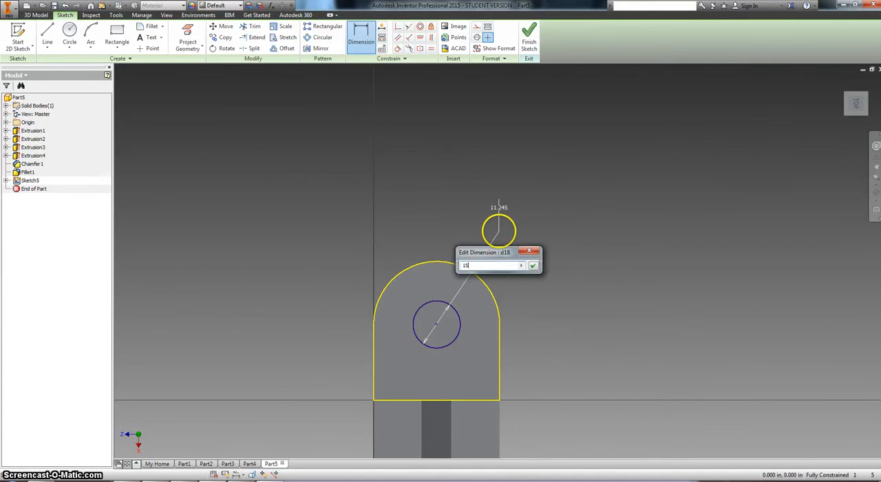
pyautogui.write('15')
pyautogui.press('Return')
pyautogui.click(406, 251)
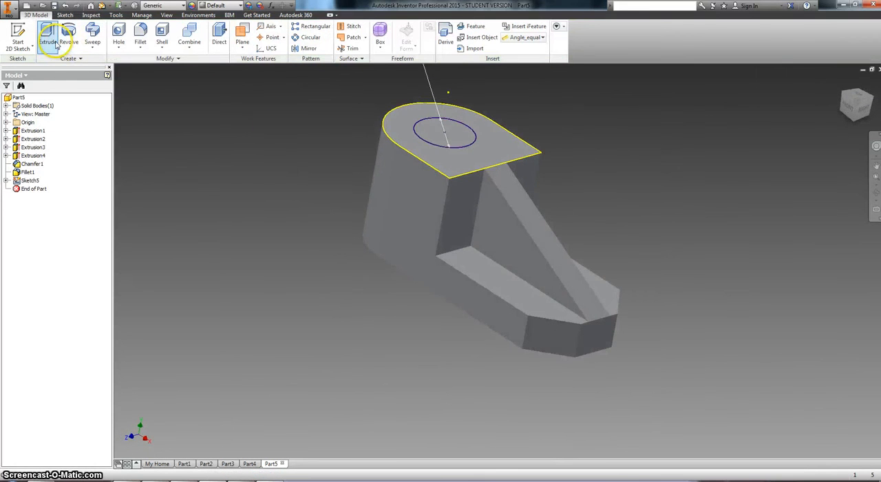
# Extrude the circle as a cut 30 deep down through the rounded block, checking the block height on the drawing.
pyautogui.click(49, 38)
pyautogui.click(432, 131)
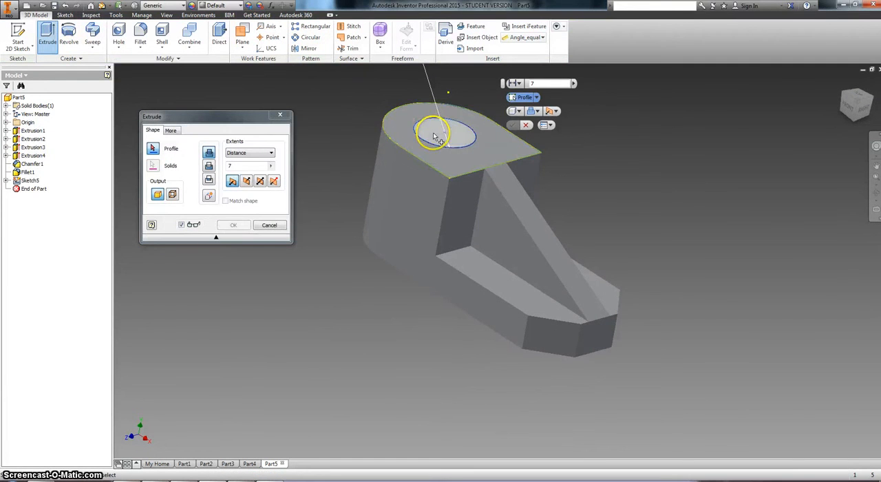
pyautogui.click(208, 167)
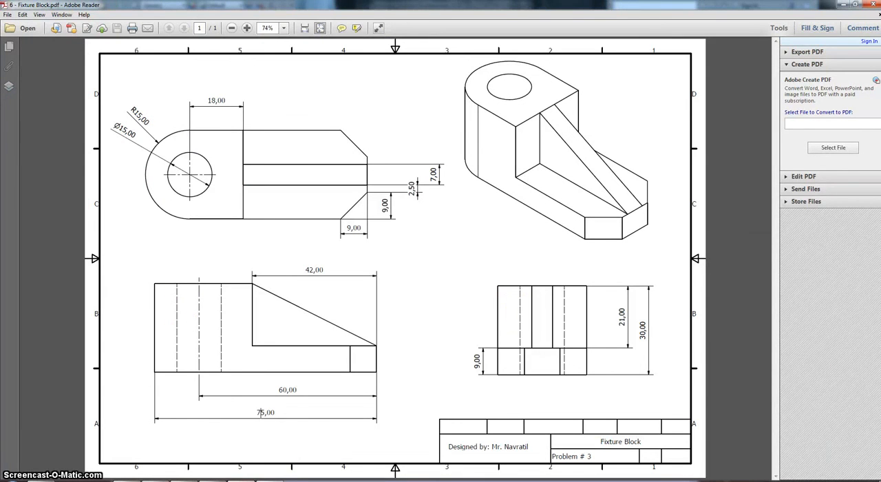
pyautogui.click(246, 465)
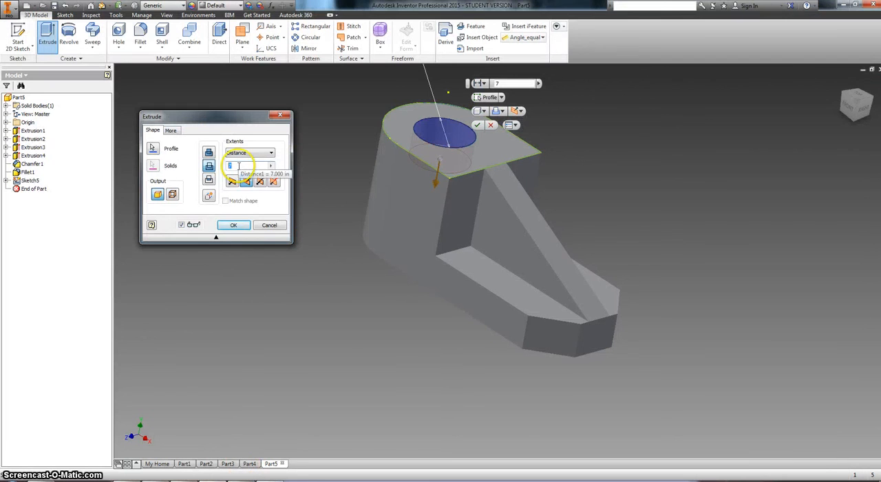
pyautogui.click(234, 226)
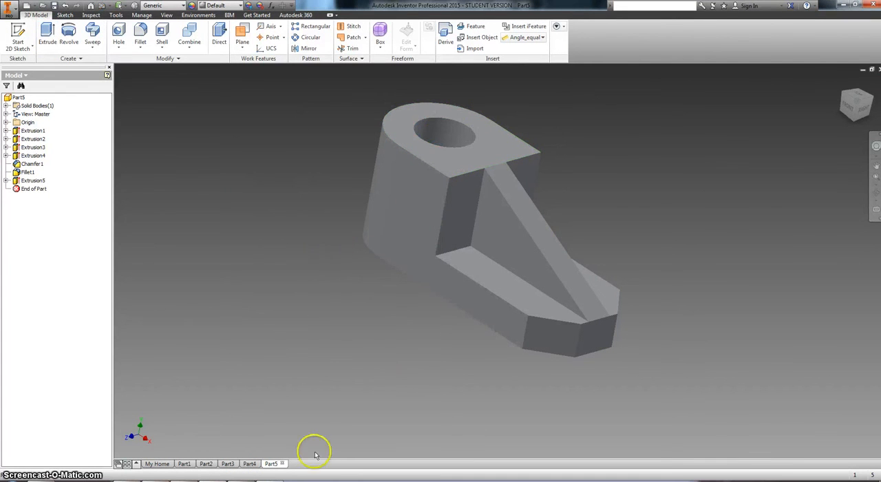